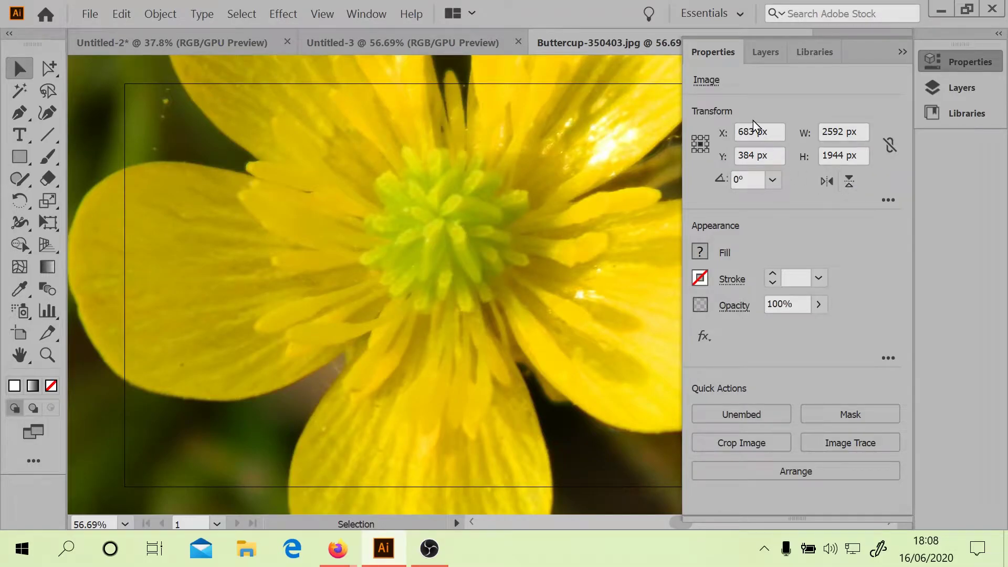
# Resize the buttercup photo with linked proportions to 1000 px wide (1000 × 750 px).
pyautogui.click(830, 132)
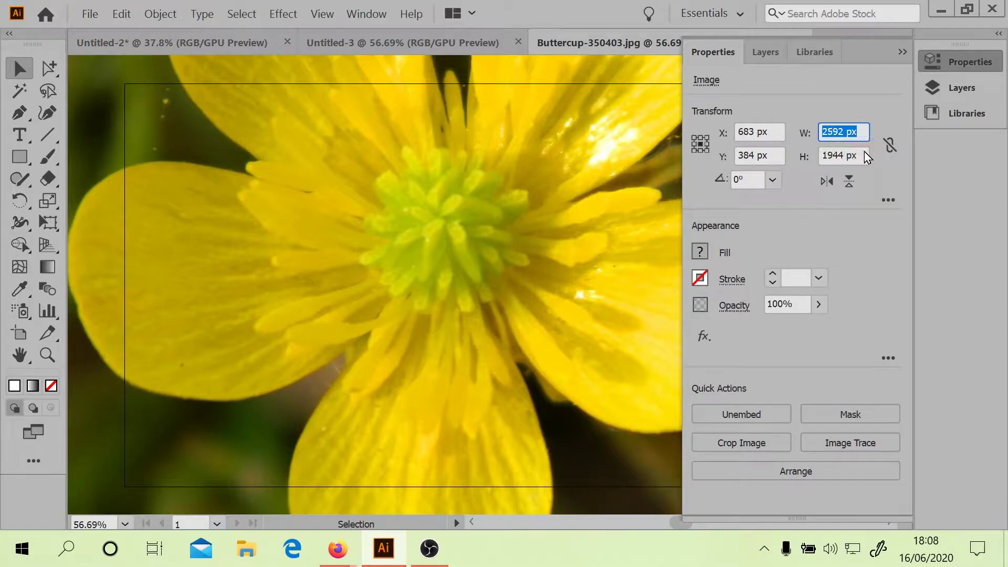
pyautogui.click(895, 146)
pyautogui.click(839, 128)
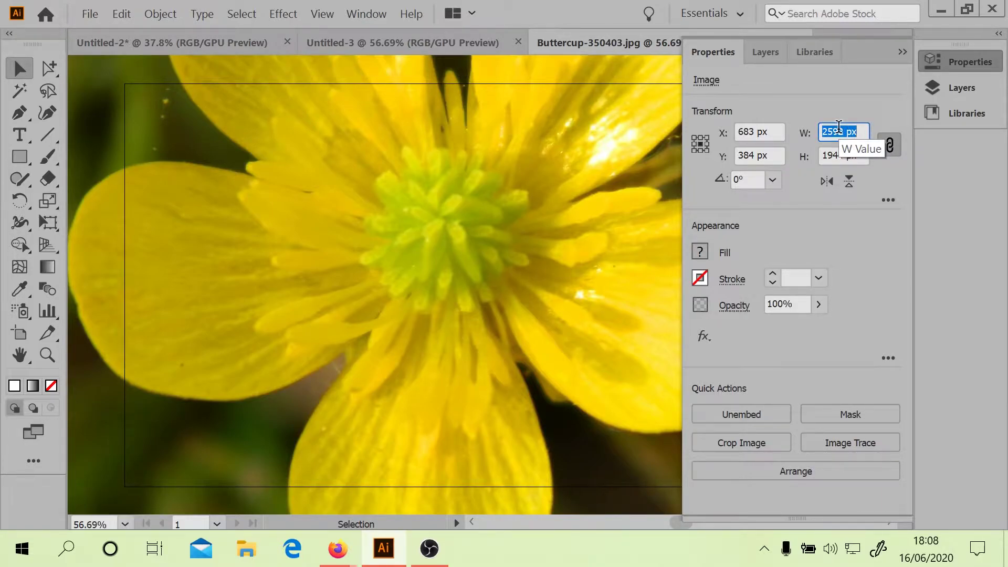
pyautogui.write('1000')
pyautogui.press('Return')
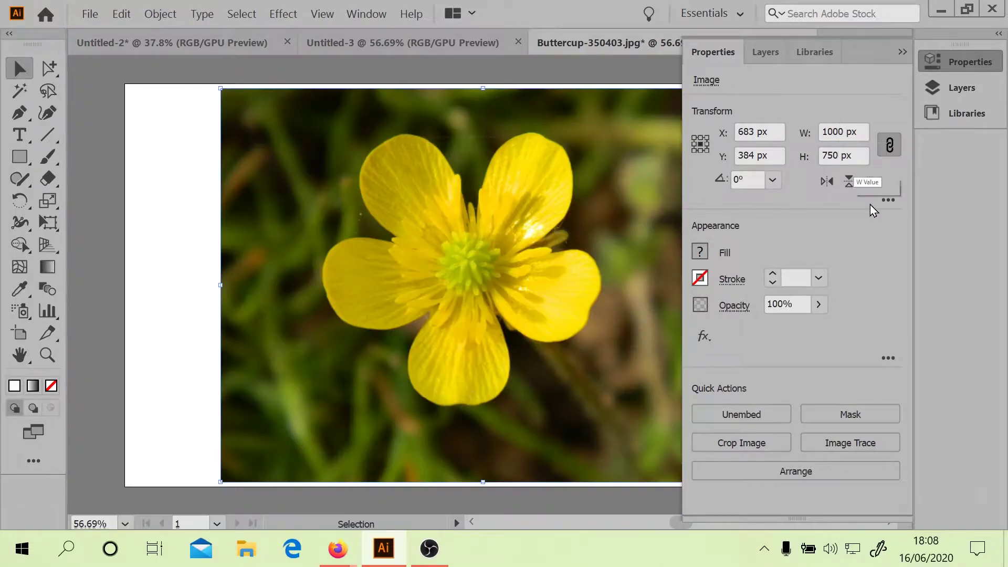
pyautogui.click(901, 52)
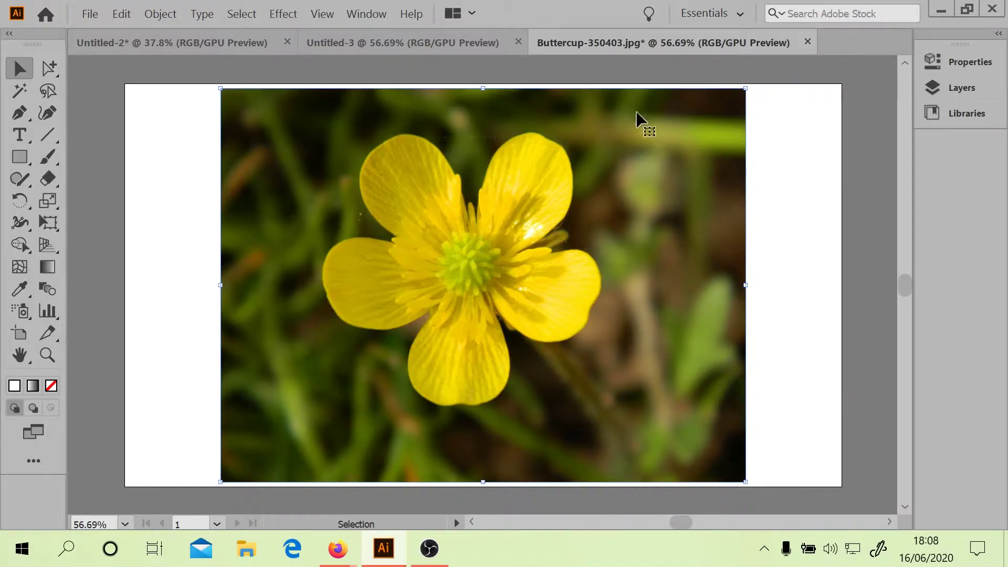
# Crop the photo to about 610 × 577 px around the flower and move it up and right.
pyautogui.click(962, 58)
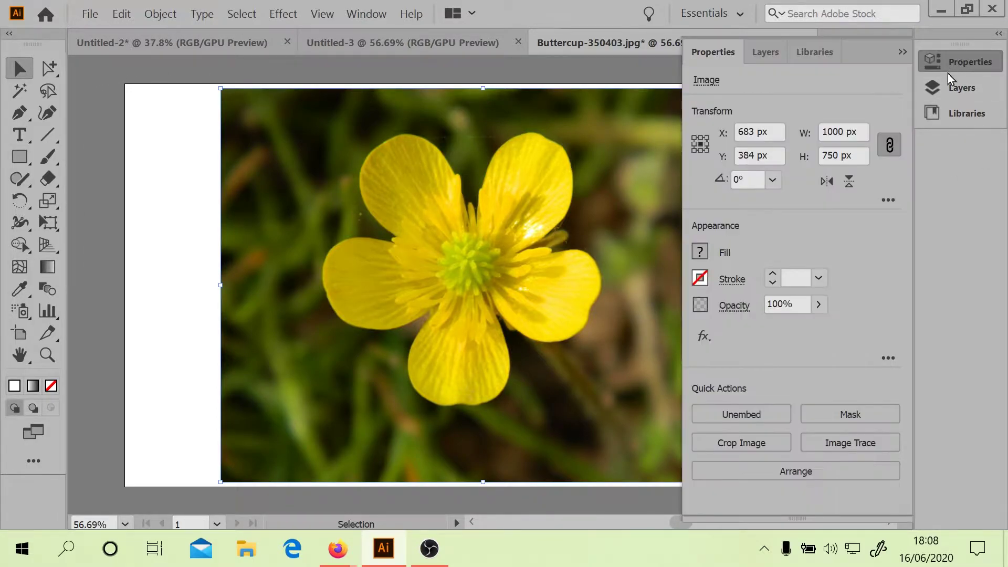
pyautogui.click(734, 443)
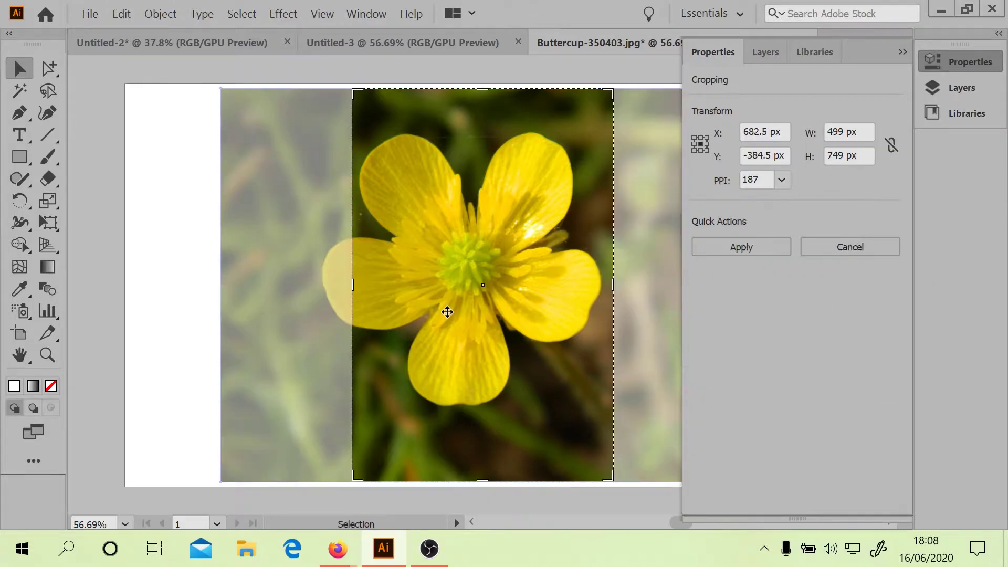
pyautogui.moveTo(354, 480); pyautogui.dragTo(303, 418)
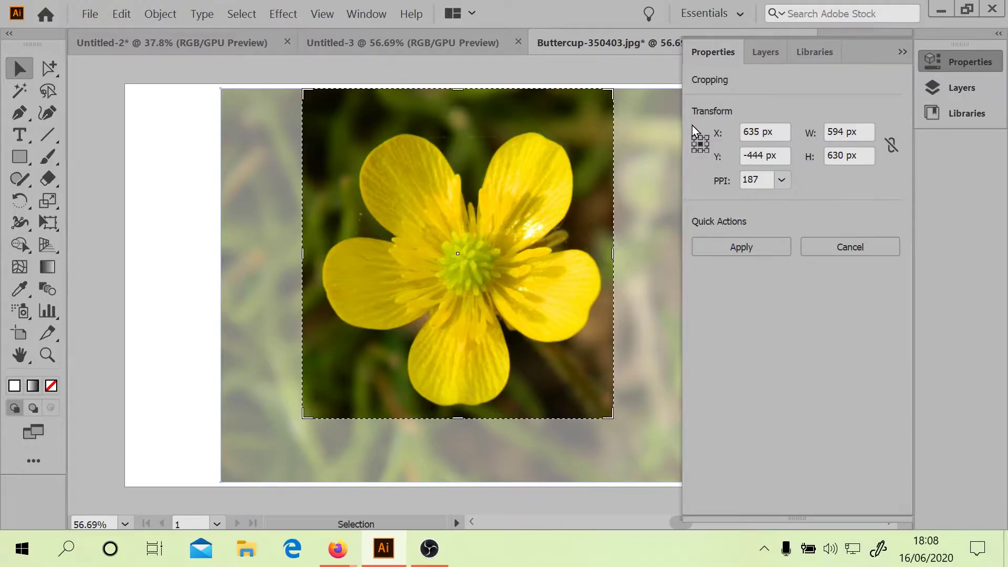
pyautogui.moveTo(609, 90); pyautogui.dragTo(614, 122)
pyautogui.click(741, 249)
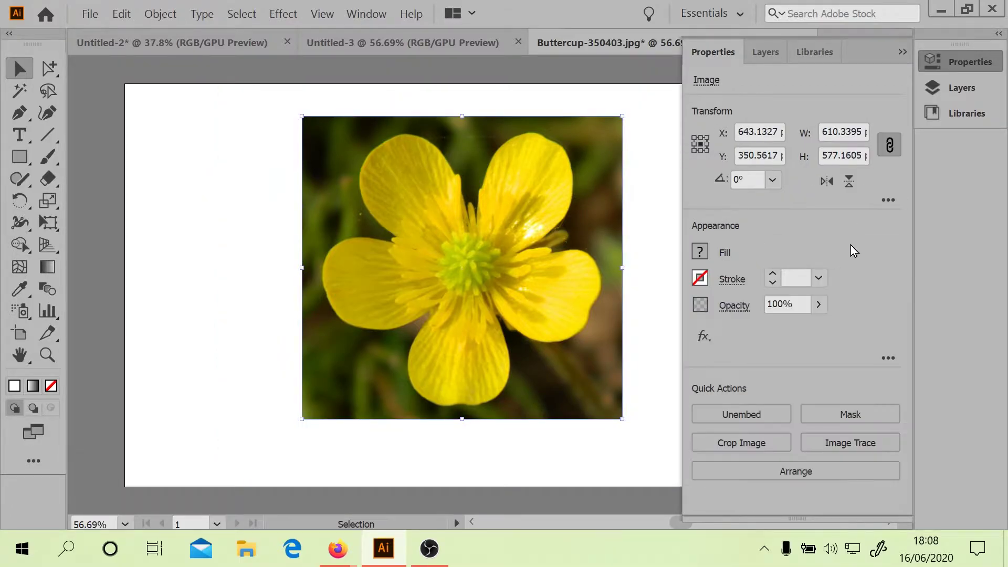
pyautogui.click(901, 51)
pyautogui.moveTo(407, 208); pyautogui.dragTo(496, 251)
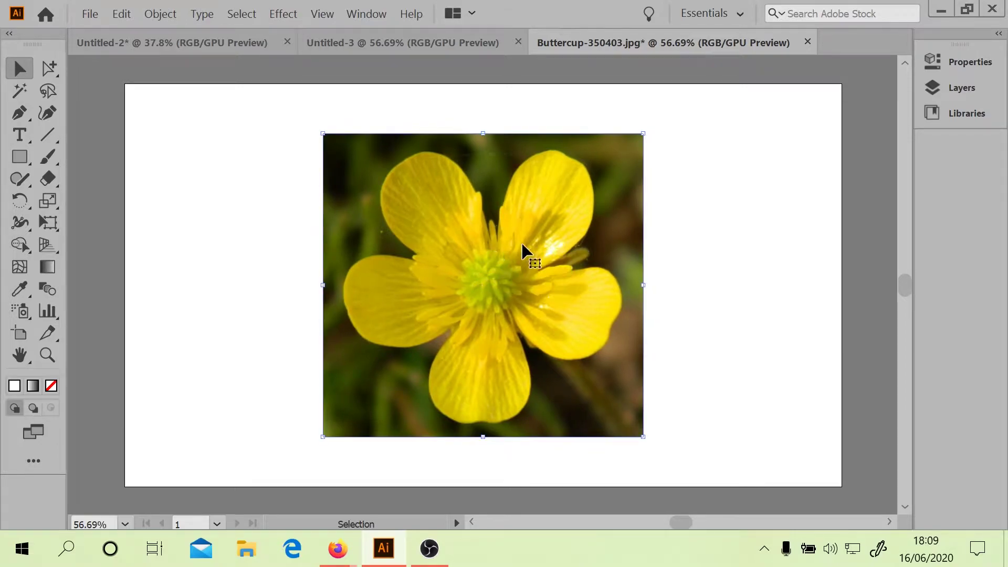
# Trace the cropped photo with the Black and White Logo preset and bring up the Image Trace panel.
pyautogui.click(946, 68)
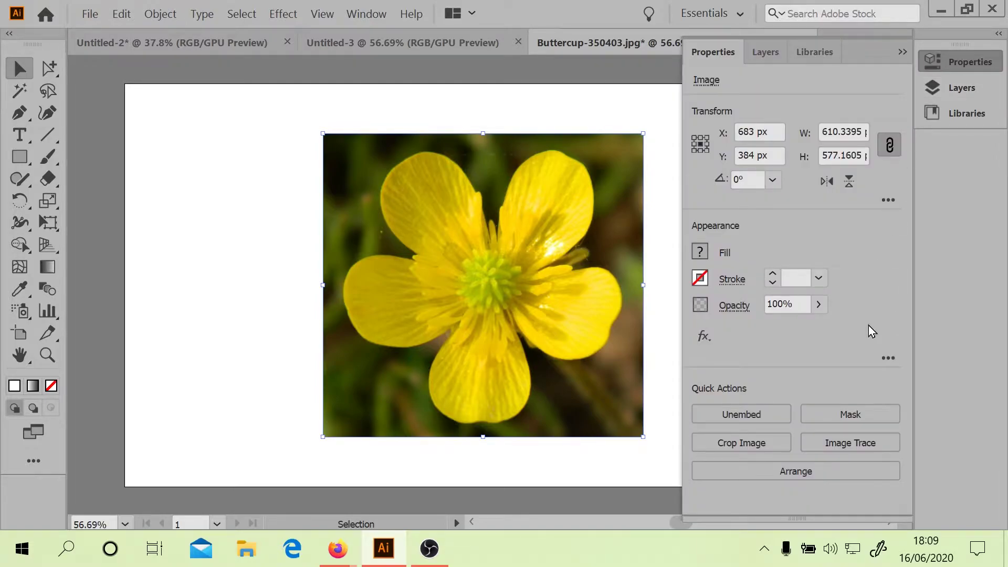
pyautogui.click(845, 446)
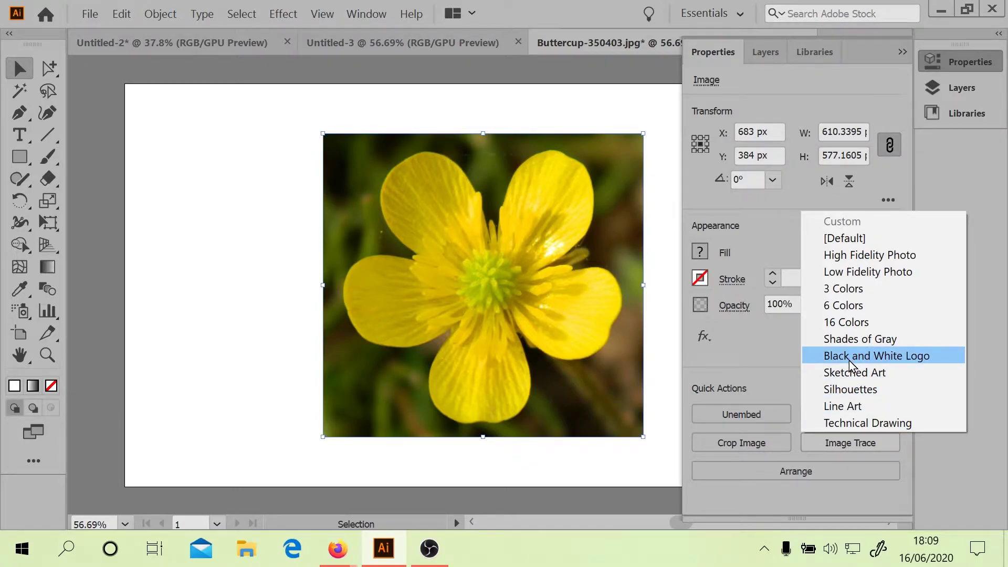
pyautogui.click(868, 357)
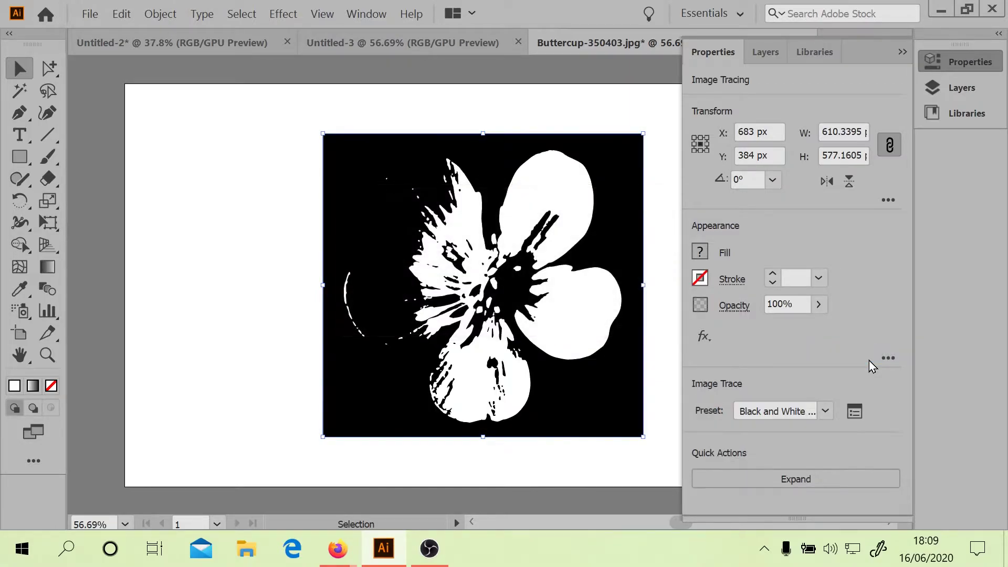
pyautogui.click(366, 14)
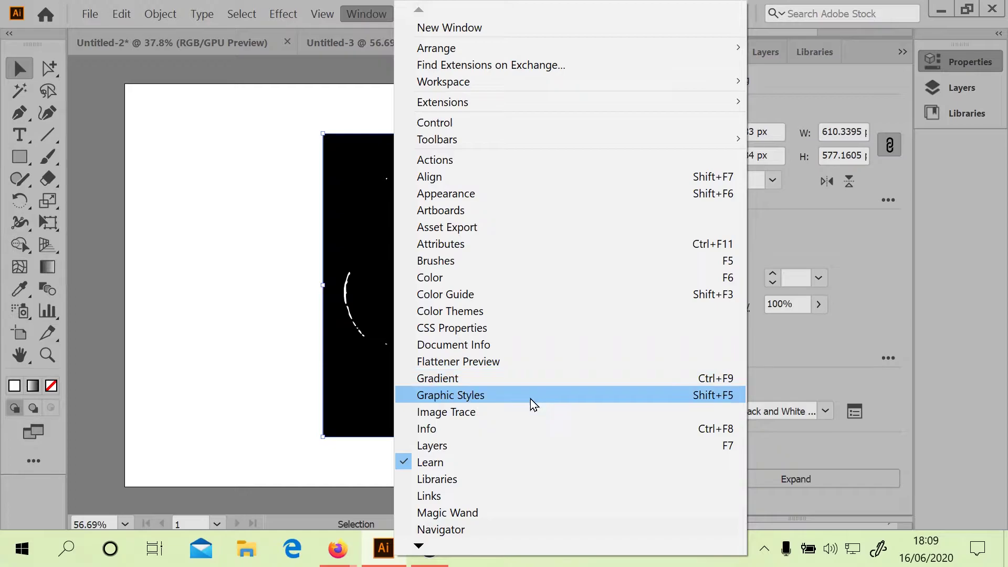
pyautogui.click(486, 411)
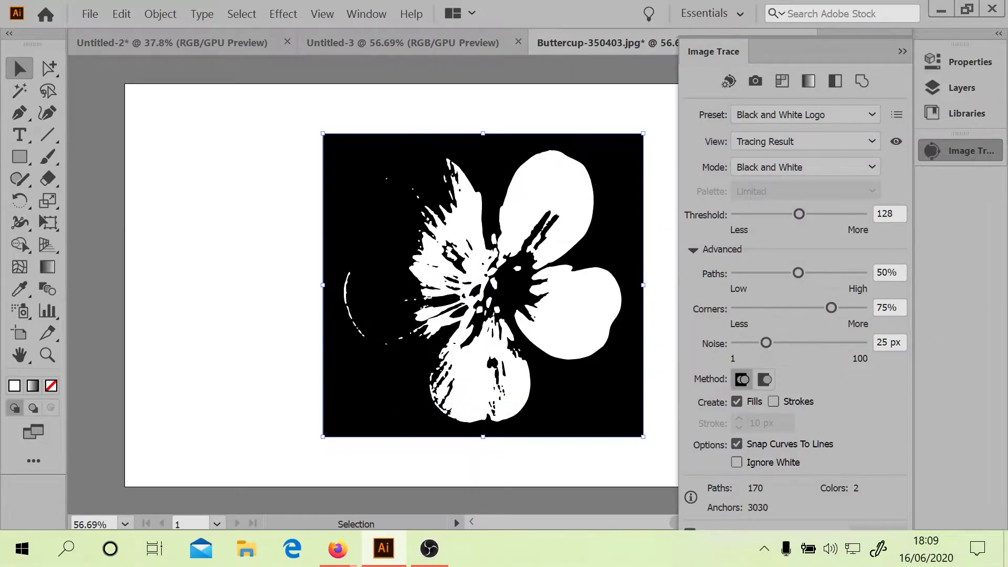
# Tune the trace Threshold from 85 up through 96 and 109 to a final 115.
pyautogui.moveTo(799, 214); pyautogui.dragTo(777, 215)
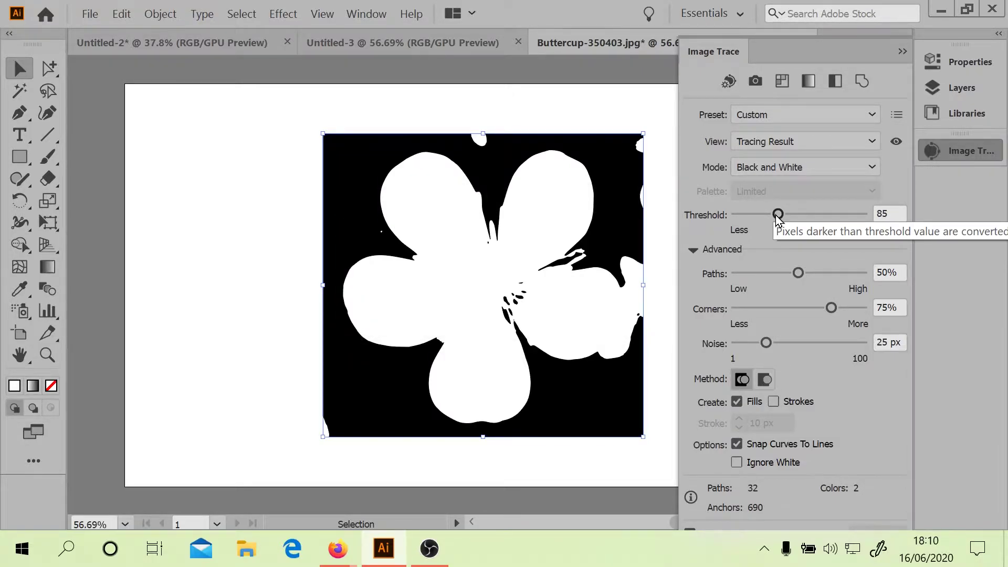
pyautogui.moveTo(778, 216); pyautogui.dragTo(783, 217)
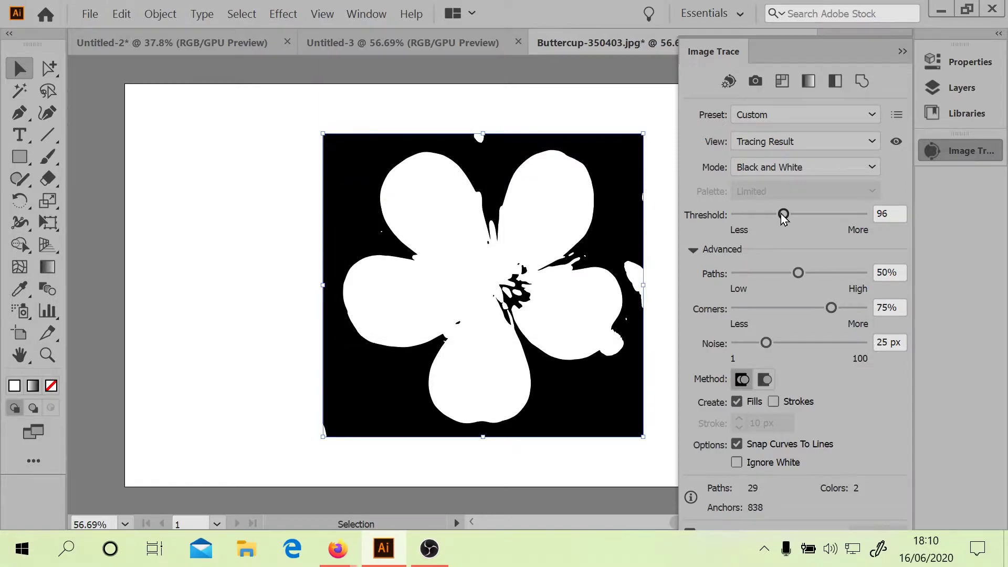
pyautogui.moveTo(783, 217); pyautogui.dragTo(790, 218)
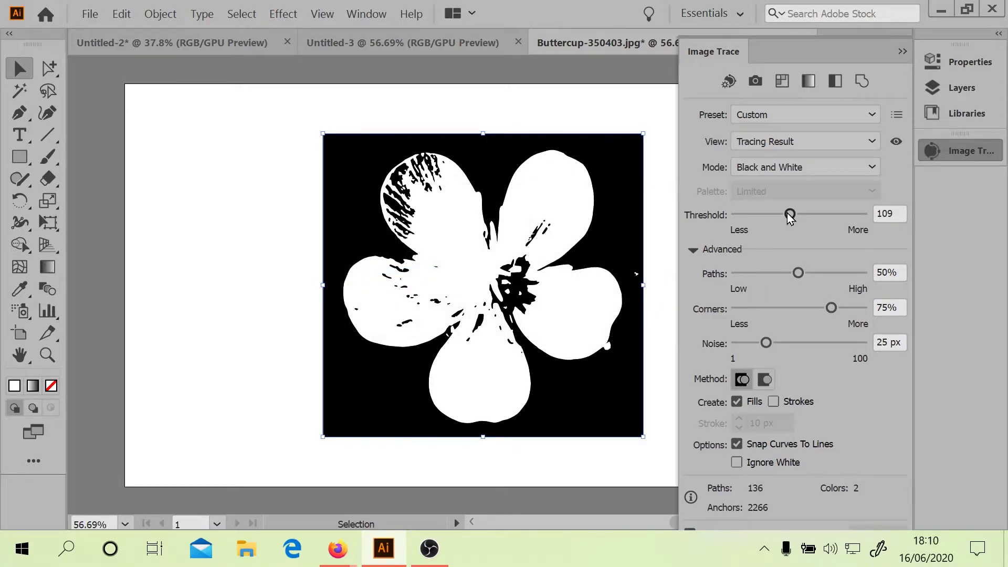
pyautogui.moveTo(790, 218); pyautogui.dragTo(794, 219)
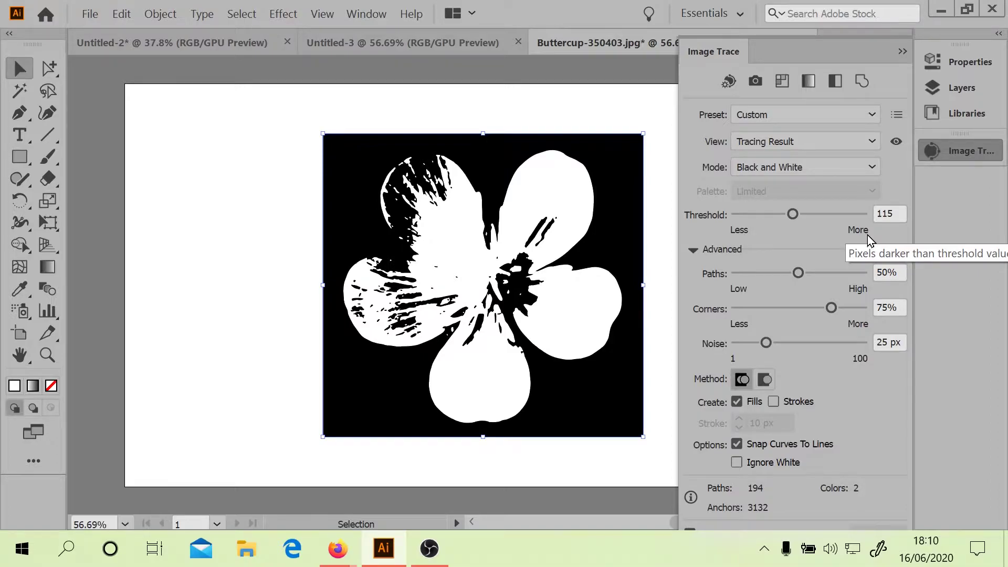
pyautogui.click(949, 59)
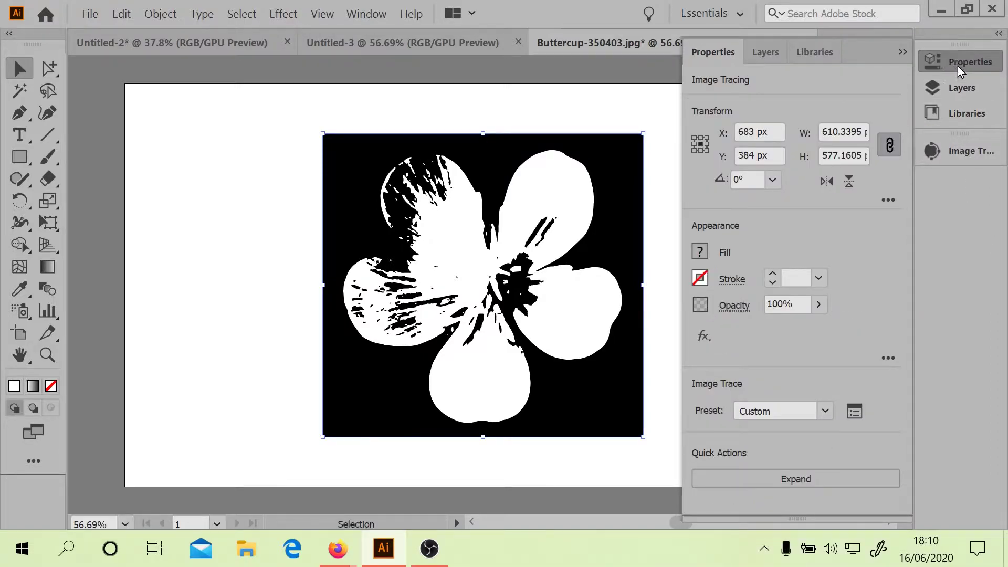
# Expand the buttercup trace into editable vector paths.
pyautogui.click(789, 479)
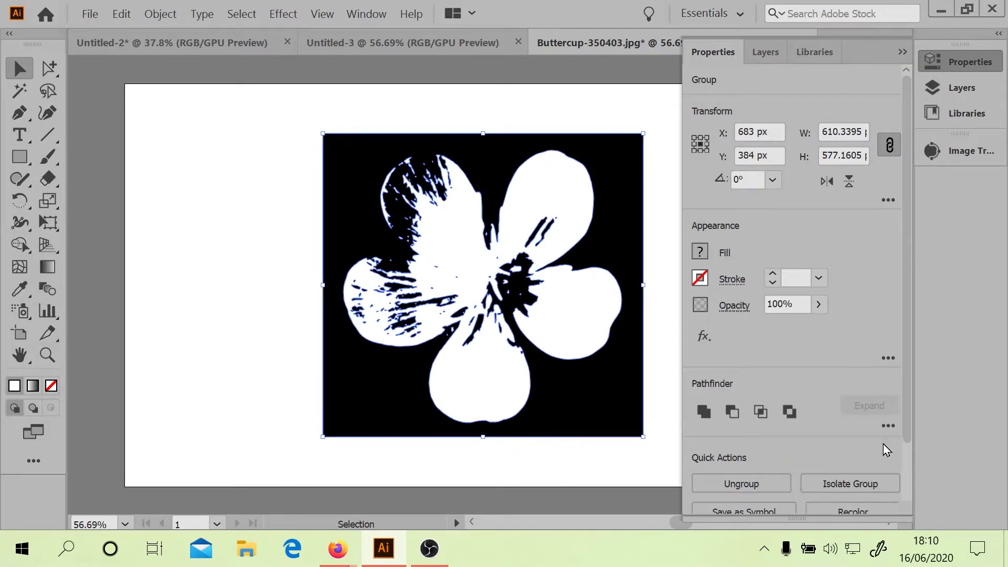
pyautogui.click(900, 52)
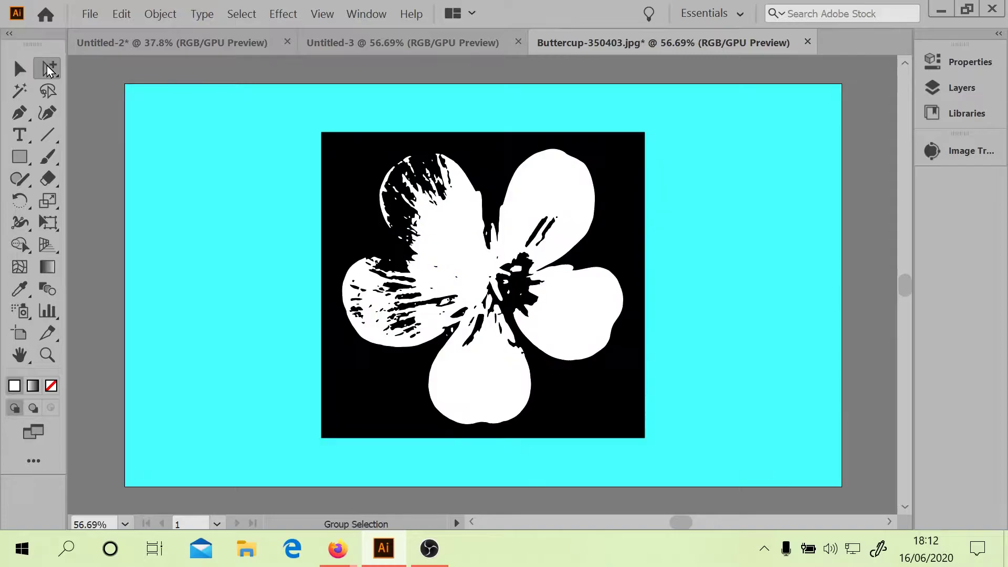
pyautogui.click(49, 68)
# Select and delete the black background rectangle behind the flower, then deselect.
pyautogui.click(102, 94)
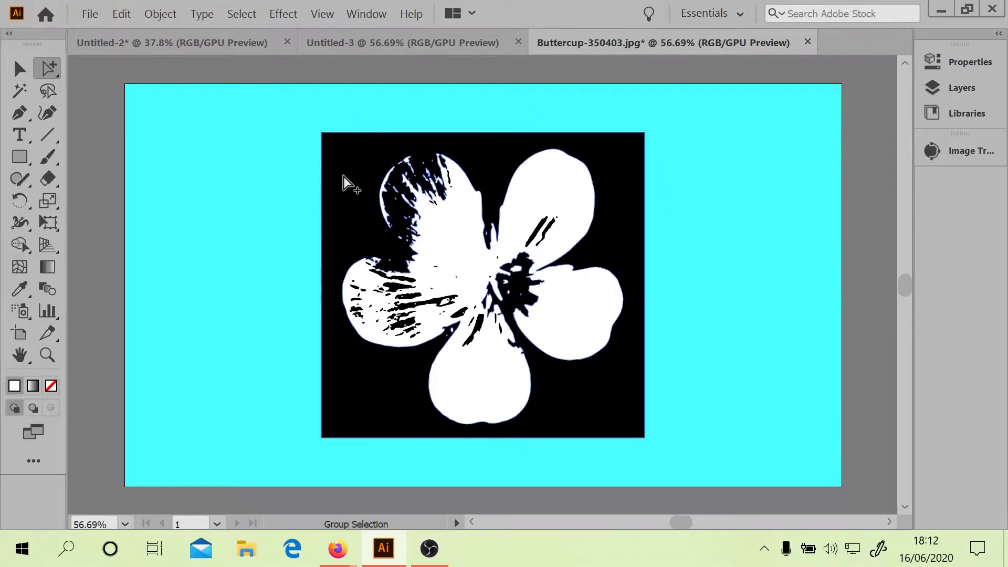
pyautogui.moveTo(296, 113); pyautogui.dragTo(343, 182)
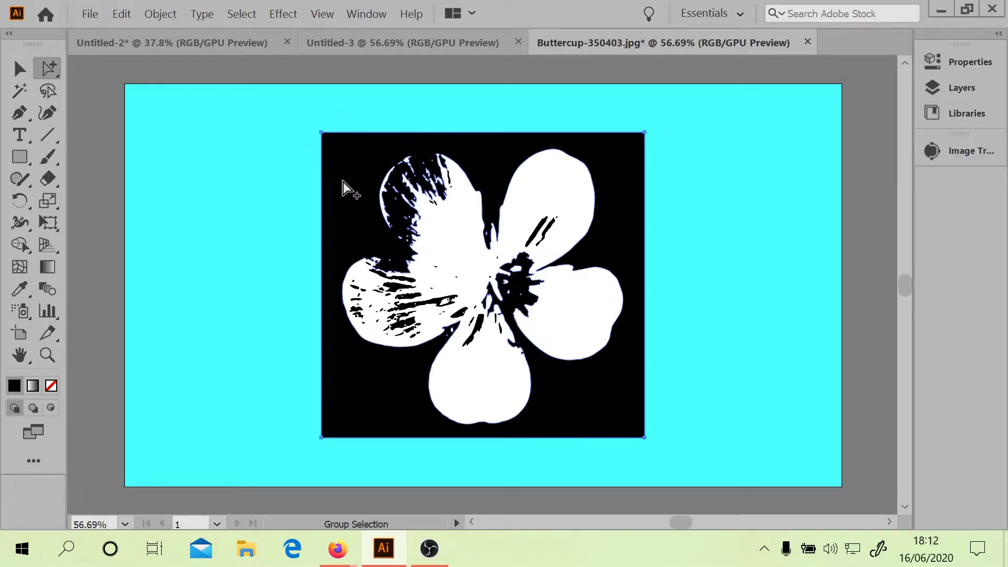
pyautogui.press('Delete')
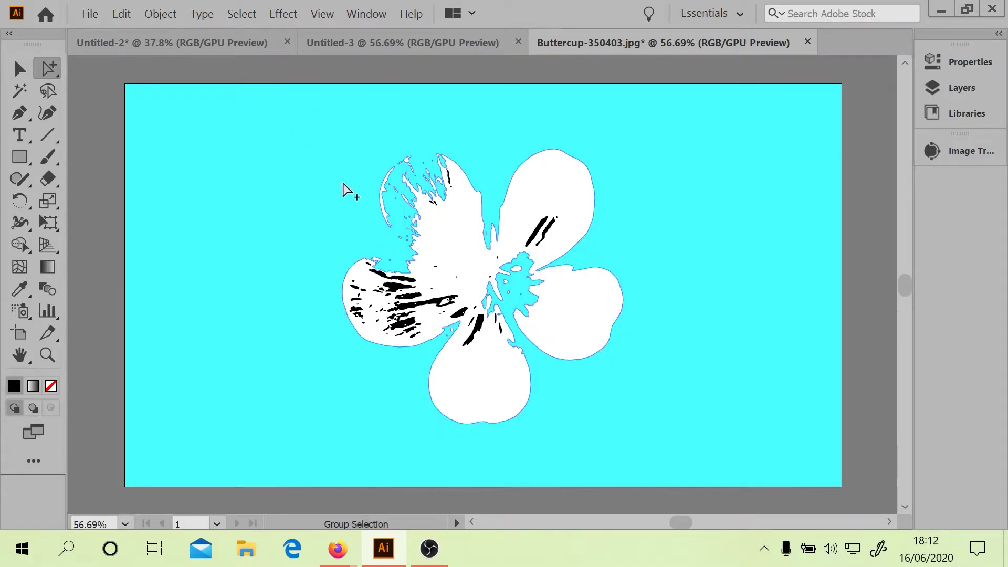
pyautogui.click(344, 179)
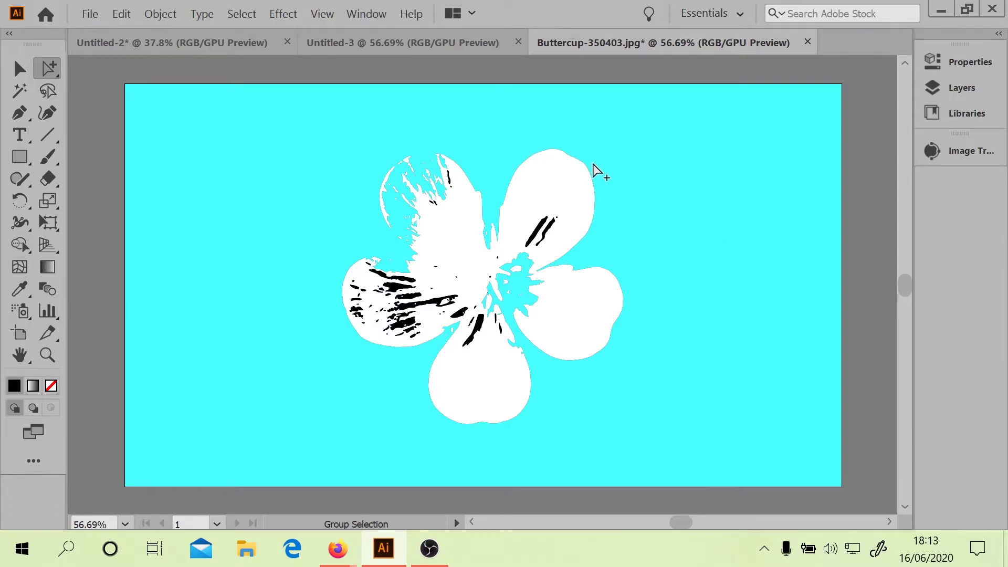
# Check the paths in Outline view, then return to the full colour preview.
pyautogui.click(322, 15)
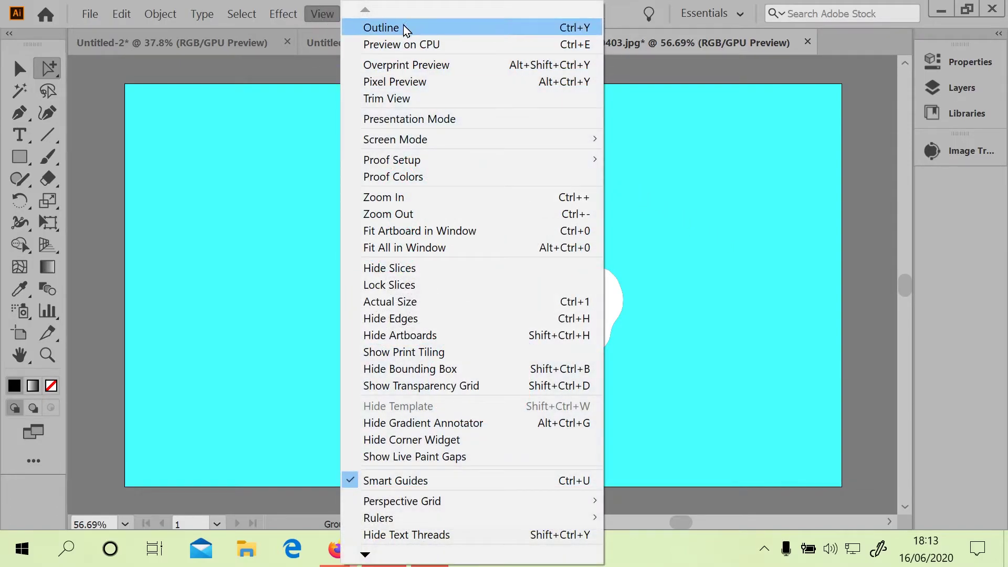
pyautogui.click(383, 28)
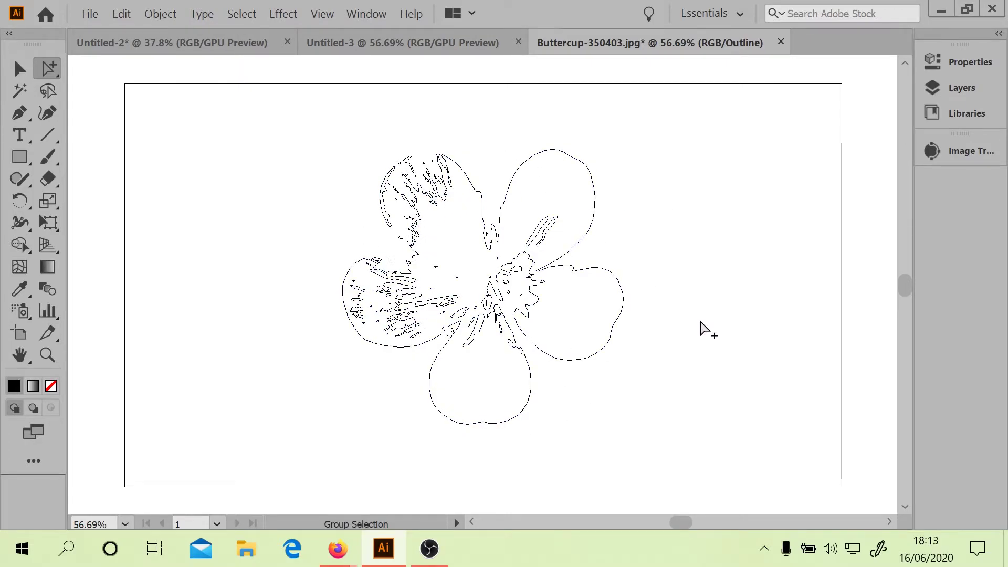
pyautogui.click(317, 14)
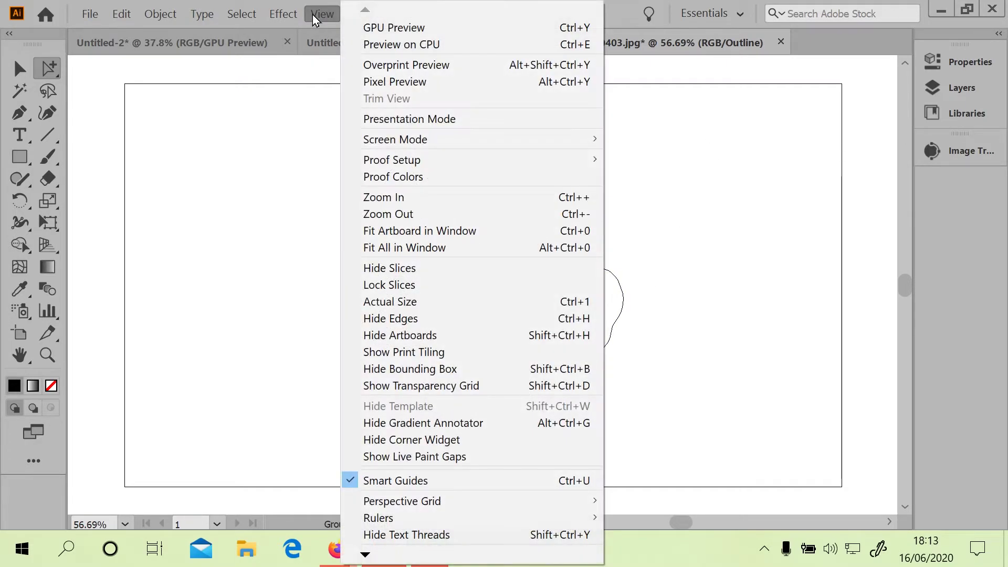
pyautogui.click(376, 28)
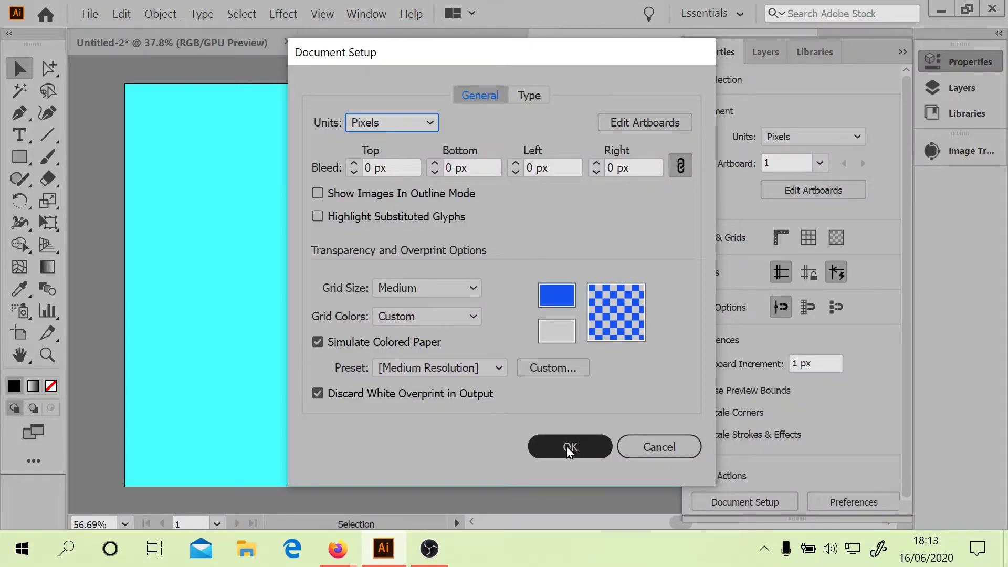
# Confirm the blue paper colour and scale the flower down to about 167 px wide at the upper left.
pyautogui.click(569, 447)
pyautogui.click(799, 189)
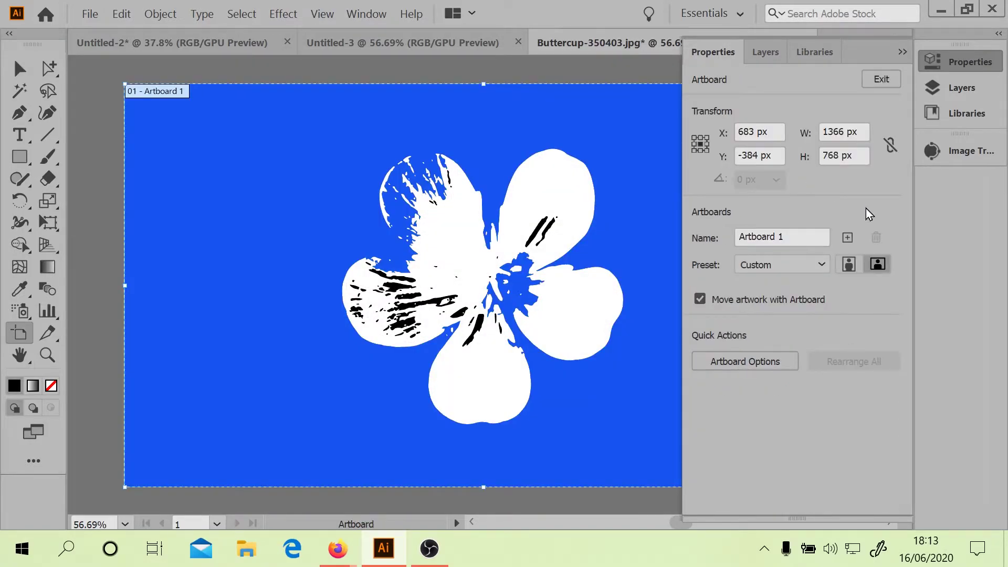
pyautogui.click(902, 52)
pyautogui.press('Escape')
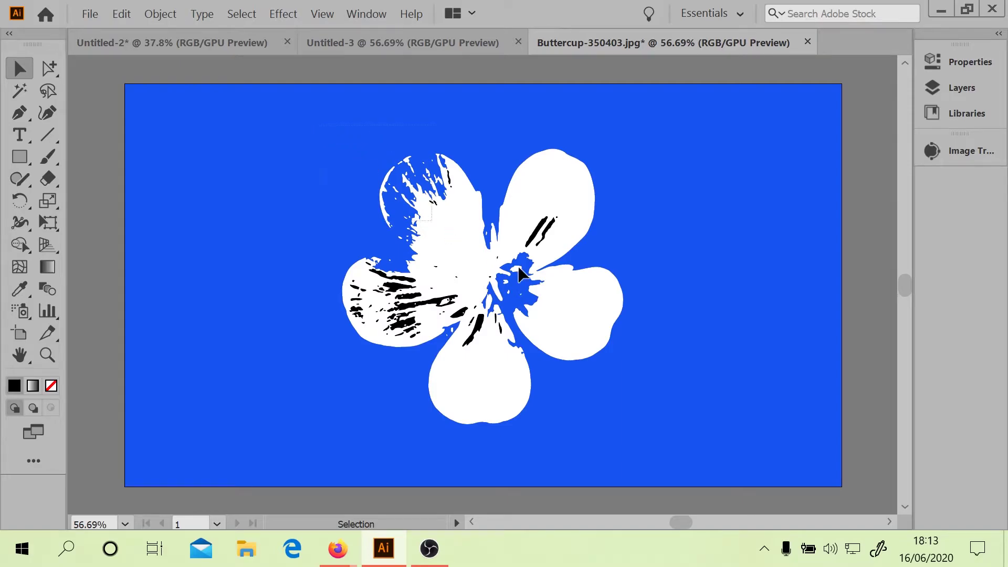
pyautogui.moveTo(520, 272); pyautogui.dragTo(677, 441)
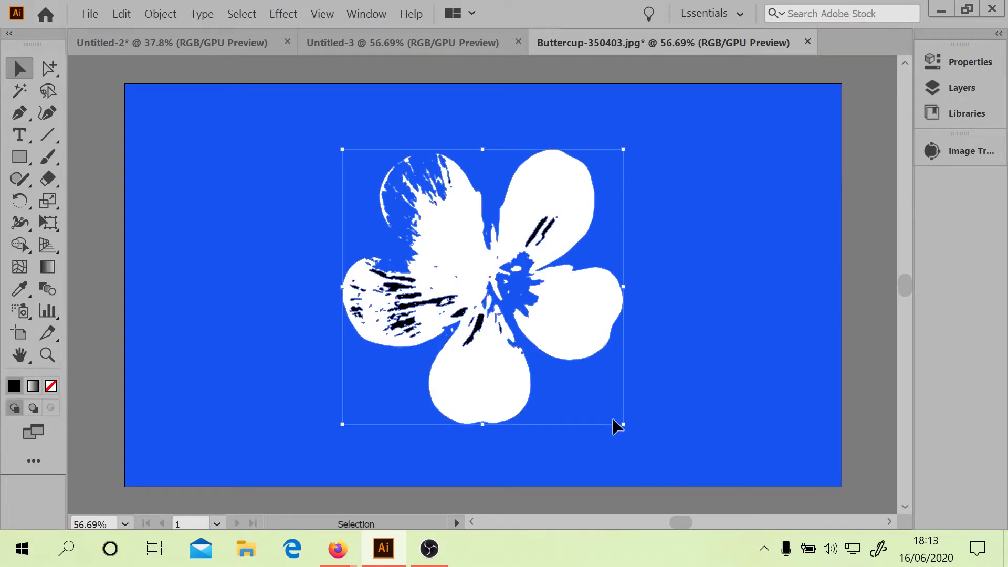
pyautogui.moveTo(624, 423); pyautogui.dragTo(437, 232)
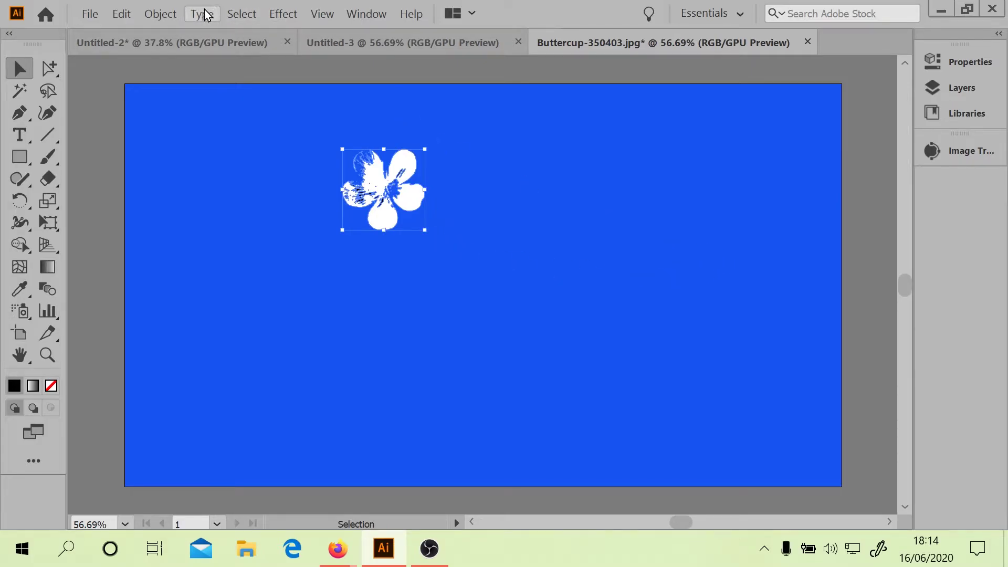
# Create a pattern from the small buttercup via Object > Pattern > Make and dismiss the notice.
pyautogui.click(160, 13)
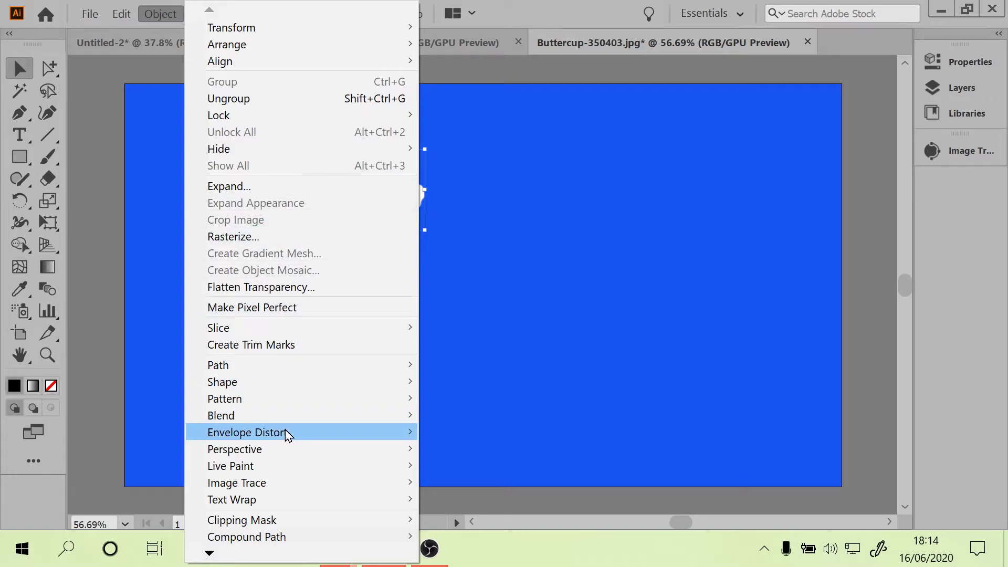
pyautogui.moveTo(272, 398)
pyautogui.click(451, 399)
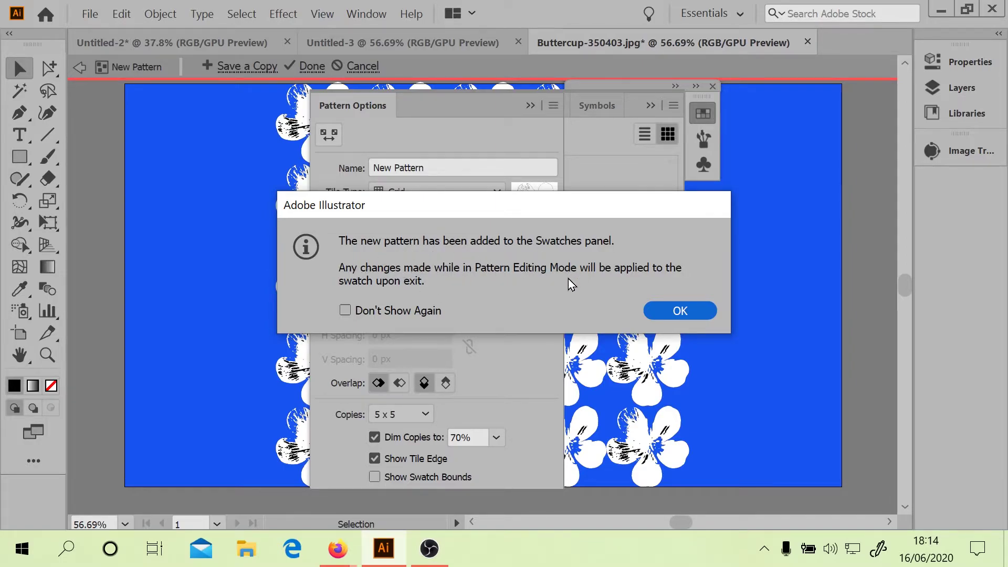
pyautogui.click(685, 310)
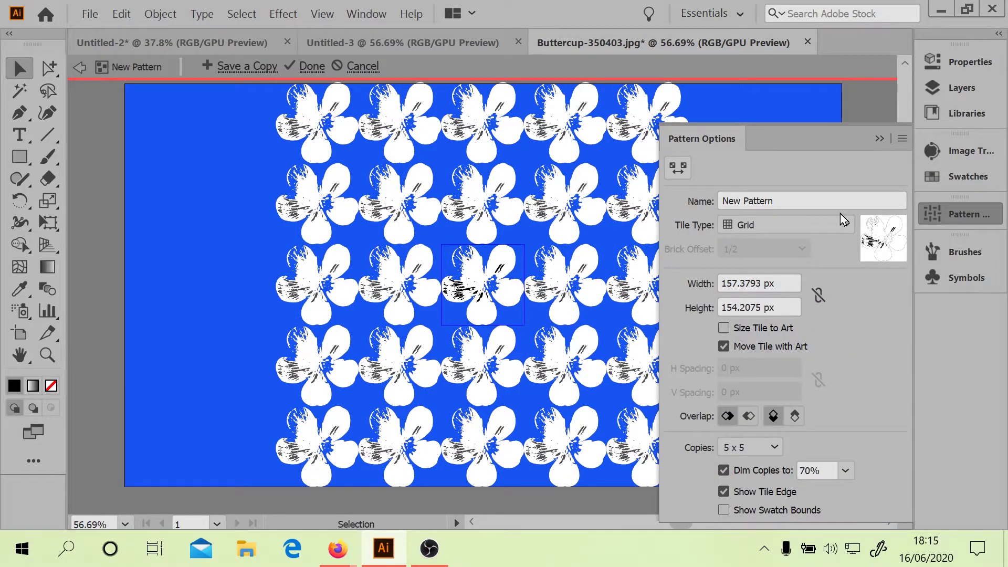
# Preview the pattern tiling as Brick by Row, Brick by Column, then Hex by Column.
pyautogui.click(786, 227)
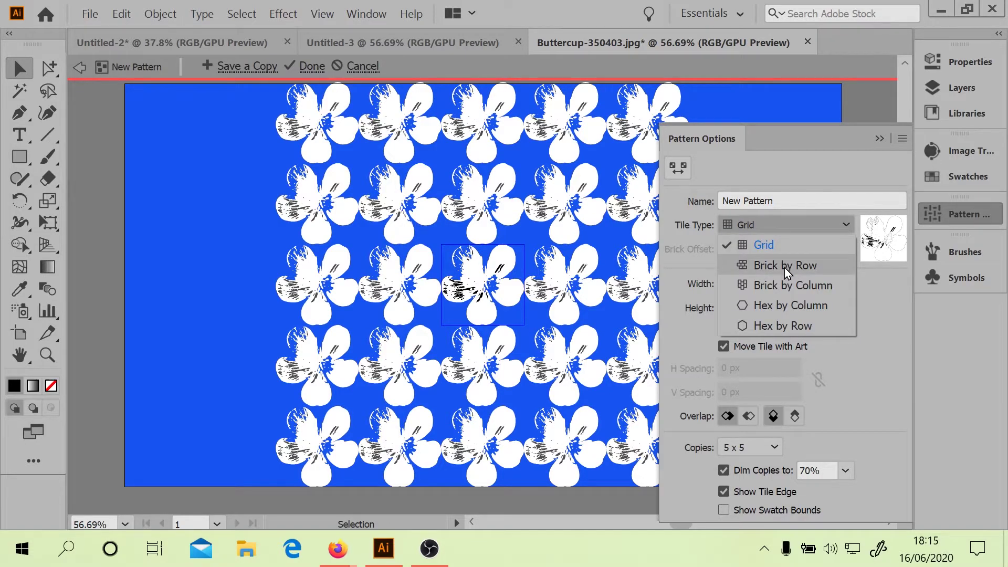
pyautogui.click(784, 267)
pyautogui.click(786, 227)
pyautogui.click(771, 289)
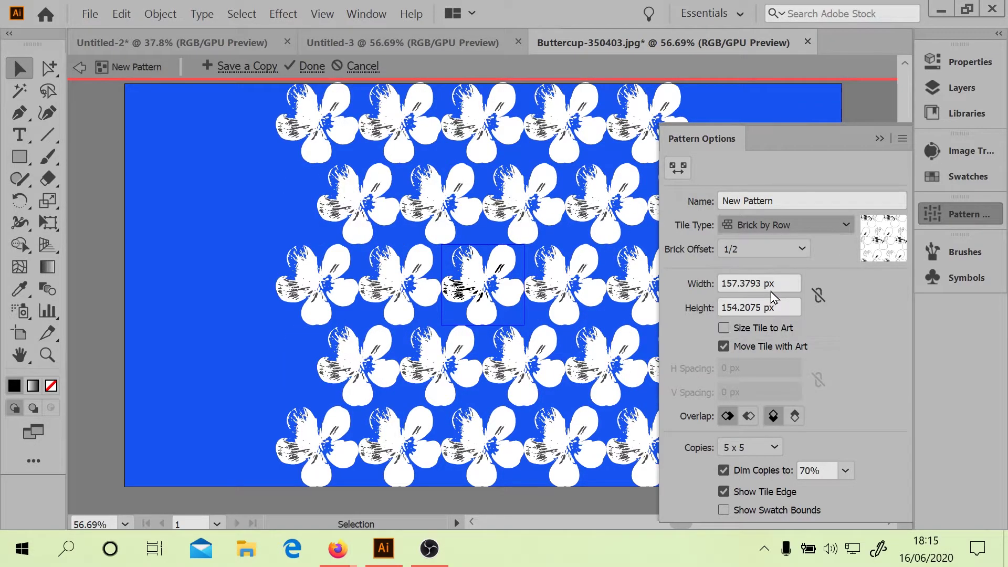
pyautogui.click(775, 225)
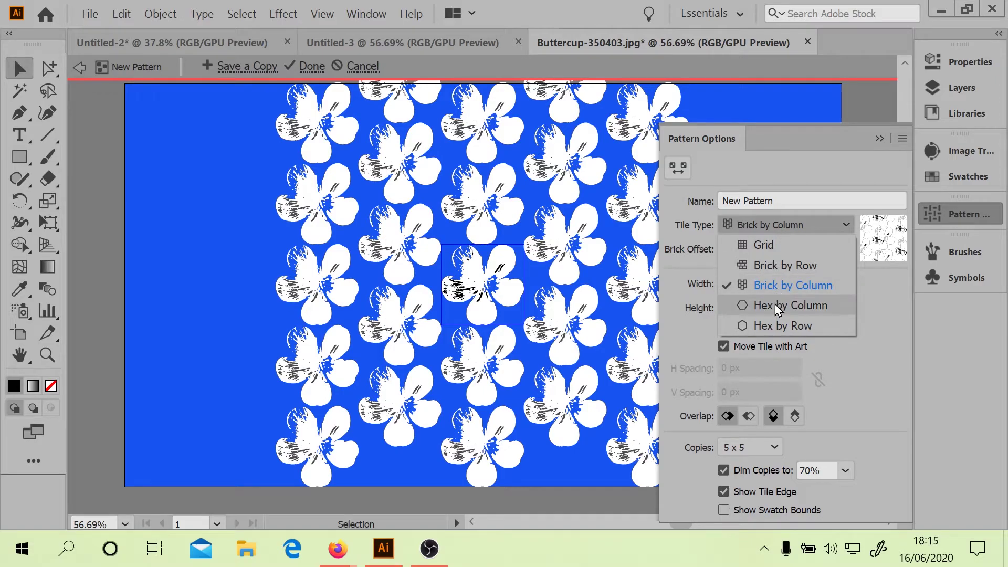
pyautogui.click(775, 304)
# Settle on Hex by Row tiling and draw an ellipse on the blue artboard.
pyautogui.click(776, 225)
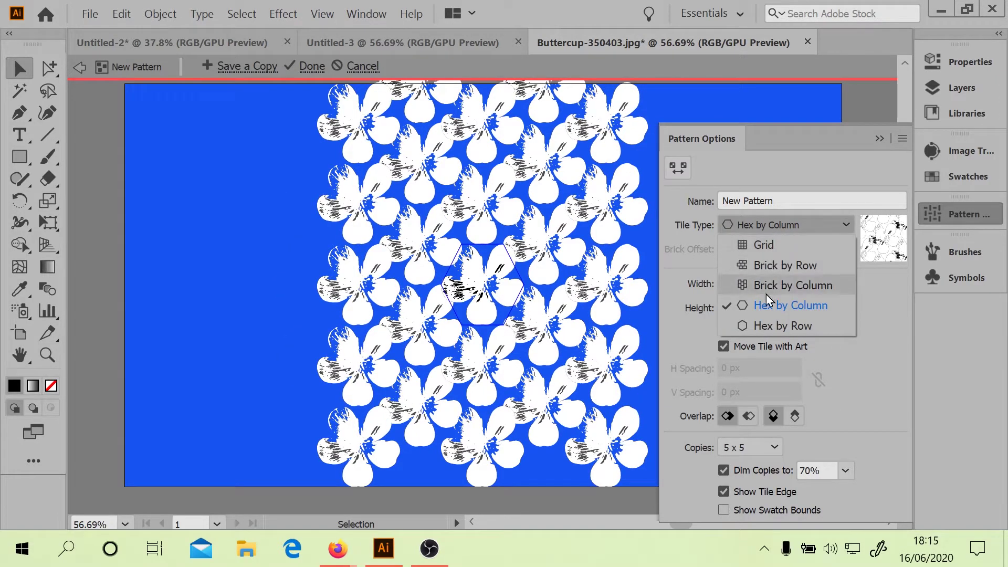
pyautogui.click(761, 325)
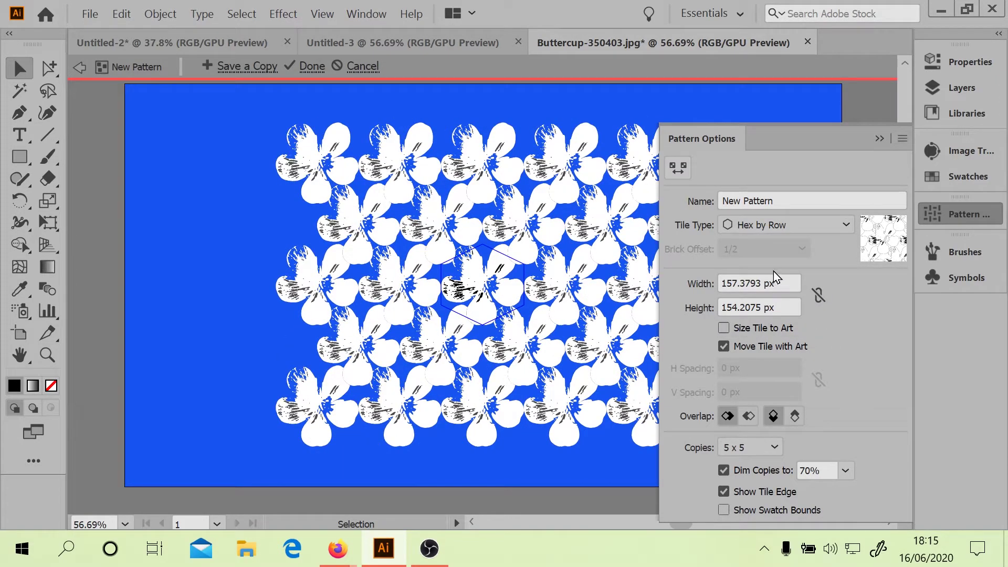
pyautogui.click(783, 227)
pyautogui.press('Escape')
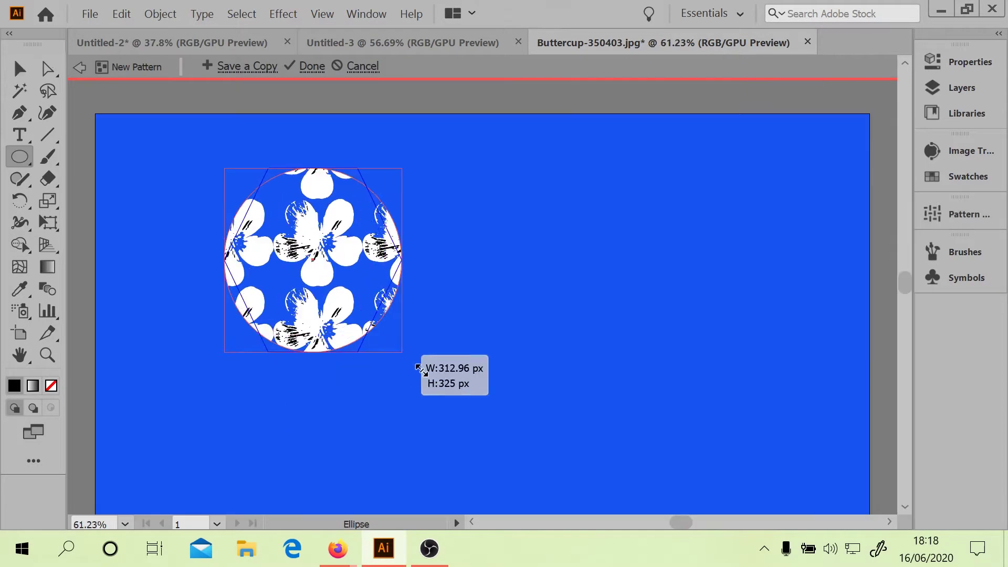
pyautogui.moveTo(416, 355); pyautogui.dragTo(628, 451)
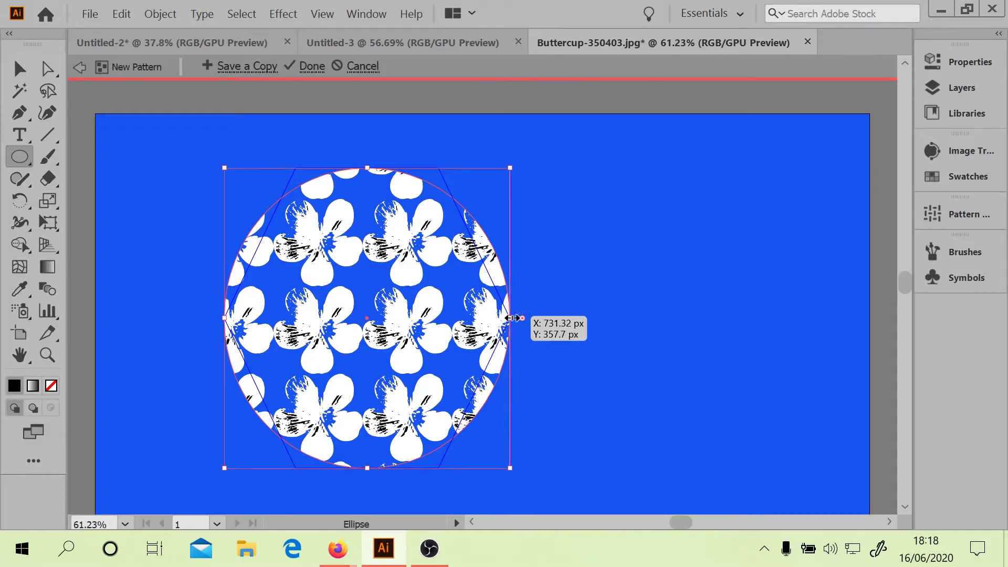
# Enlarge the ellipse into a big circle and set the pattern tiling to Brick by Row, offset 1/2.
pyautogui.moveTo(512, 319)
pyautogui.mouseDown()
pyautogui.moveTo(913, 342)
pyautogui.moveTo(698, 337)
pyautogui.moveTo(569, 385)
pyautogui.moveTo(769, 310)
pyautogui.moveTo(935, 339)
pyautogui.mouseUp()
pyautogui.click(964, 213)
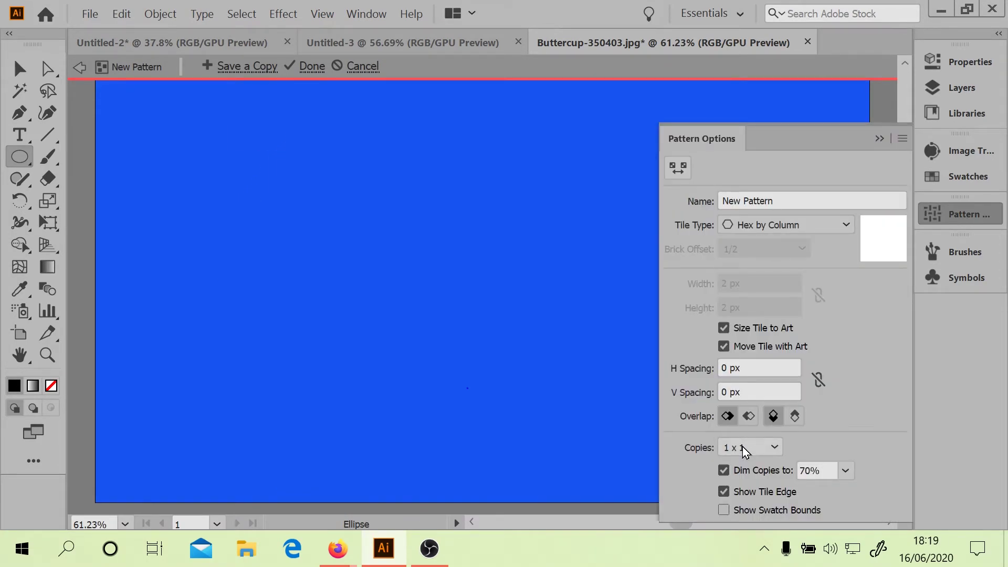
pyautogui.click(759, 223)
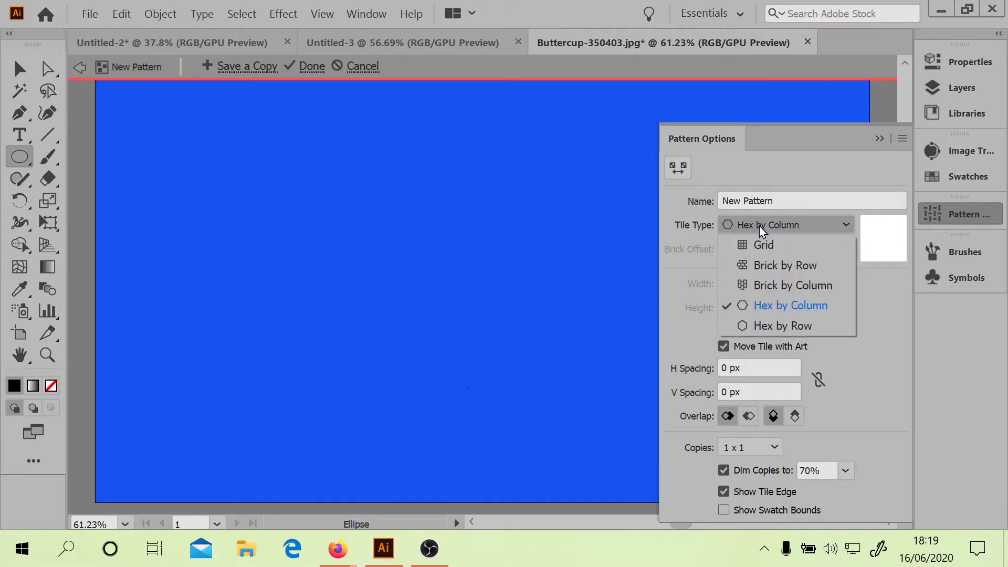
pyautogui.click(759, 264)
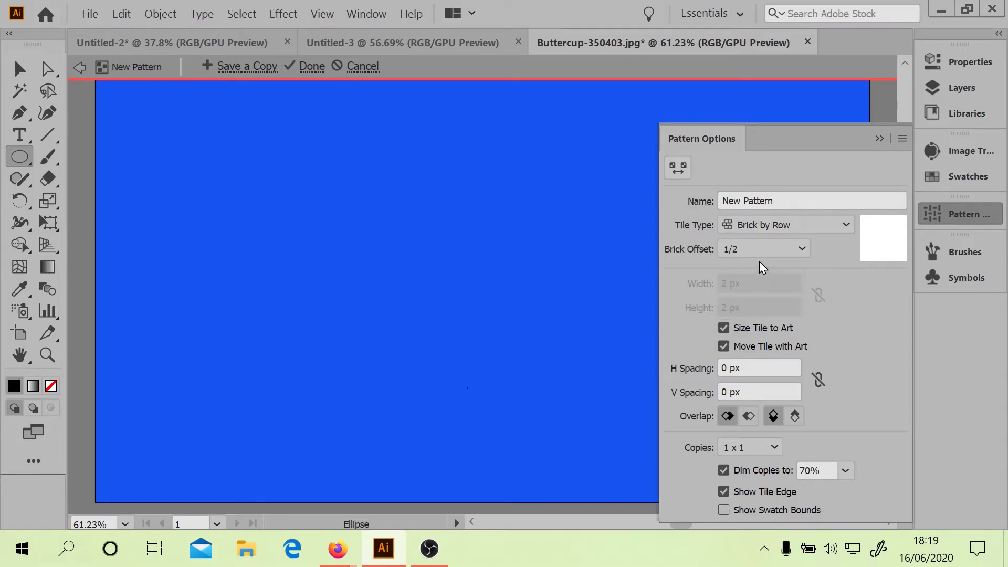
pyautogui.click(792, 248)
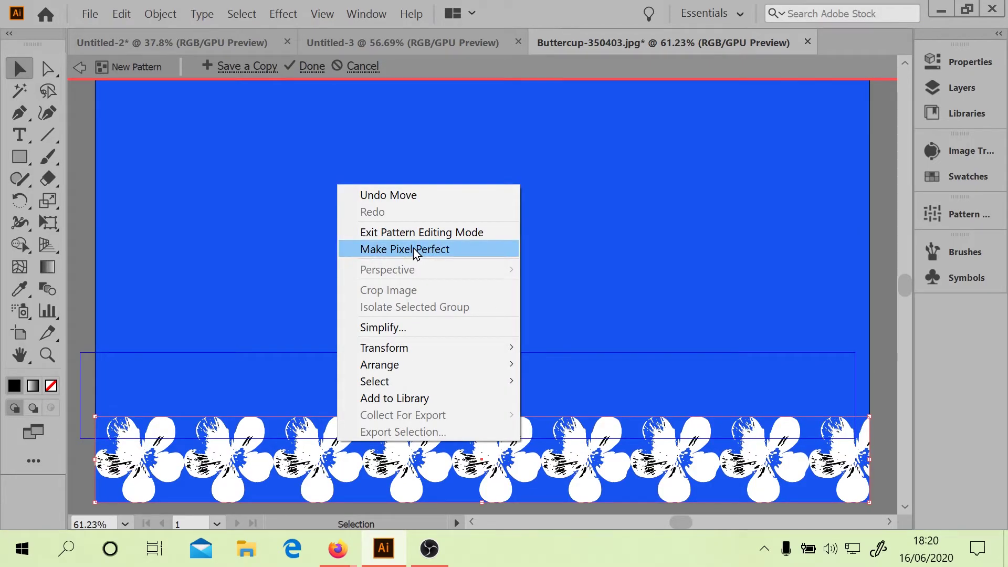
# Save a copy of the flower pattern tile as a new swatch in the Swatches panel.
pyautogui.click(395, 233)
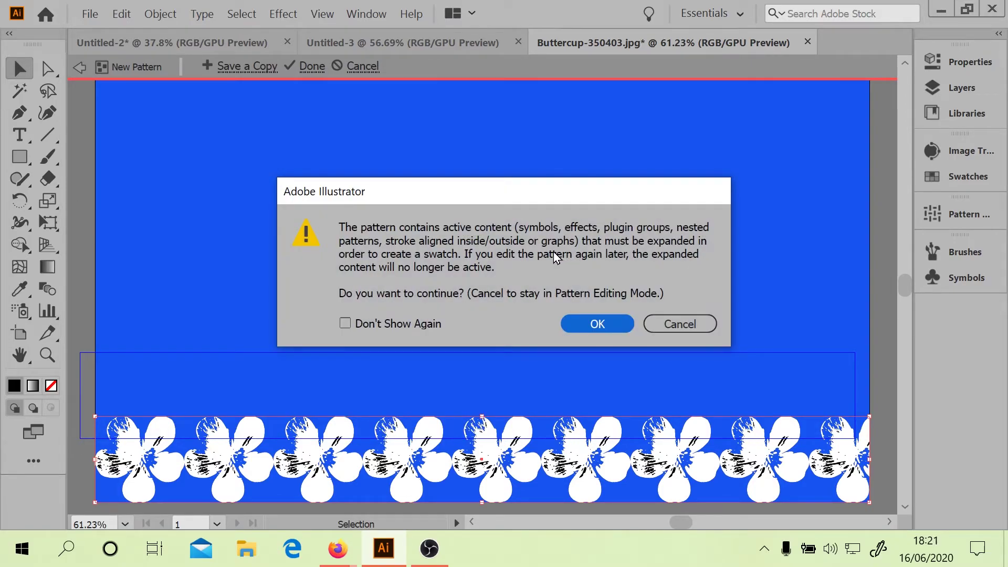
pyautogui.click(679, 324)
pyautogui.click(685, 174)
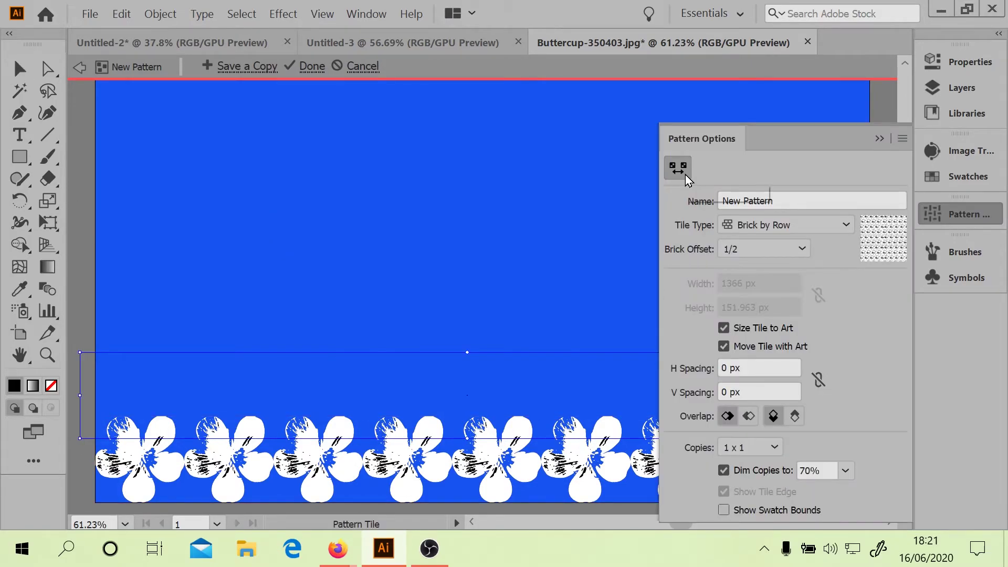
pyautogui.click(901, 138)
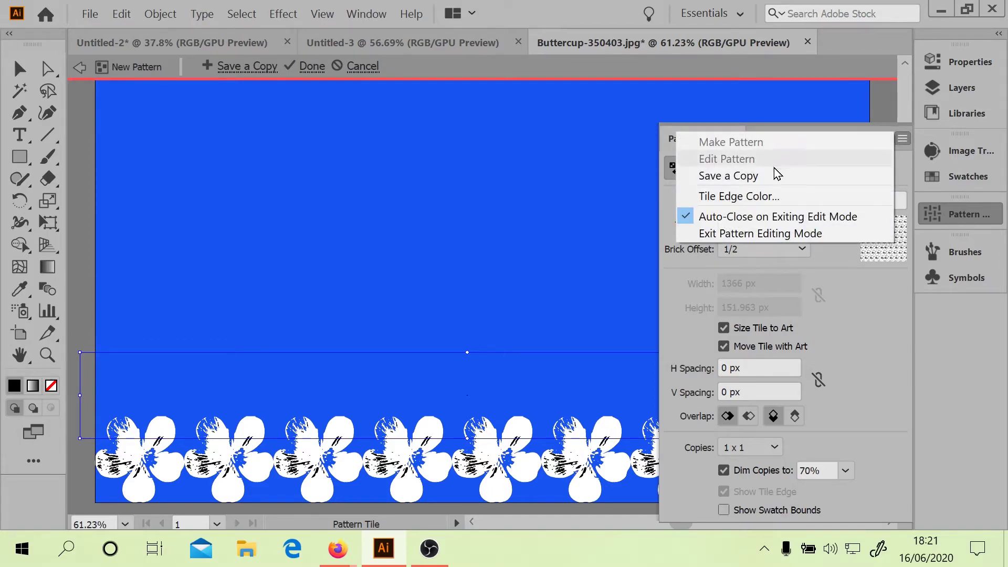
pyautogui.click(760, 181)
pyautogui.press('Return')
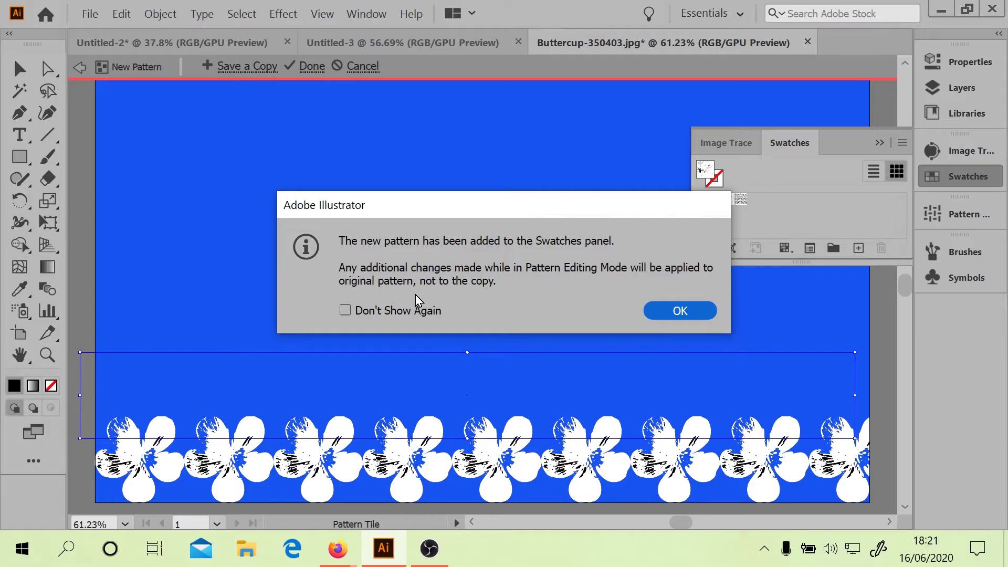
pyautogui.click(687, 310)
pyautogui.click(879, 143)
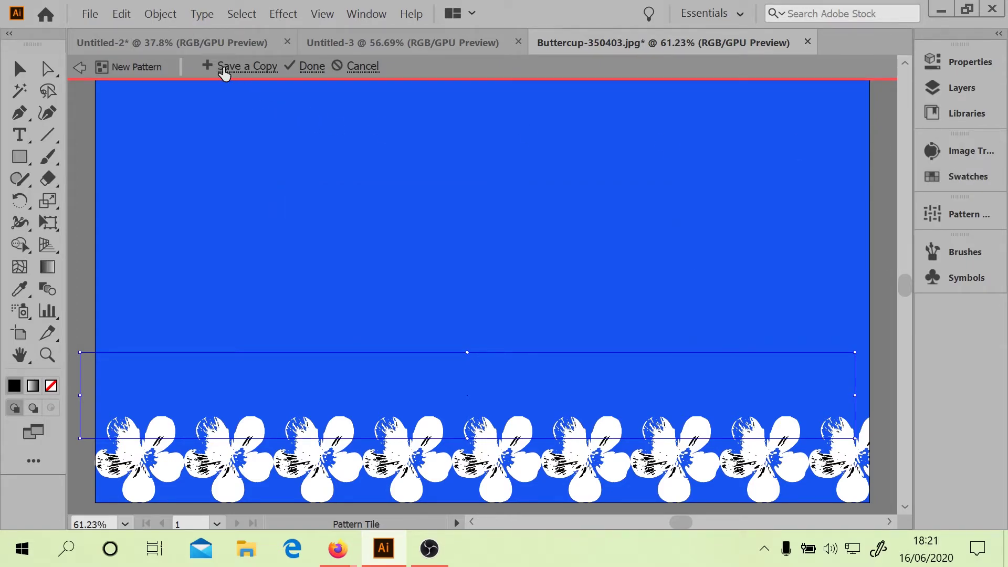
# Finish pattern editing, accept expanding the active content, and return to the blue artboard.
pyautogui.click(305, 75)
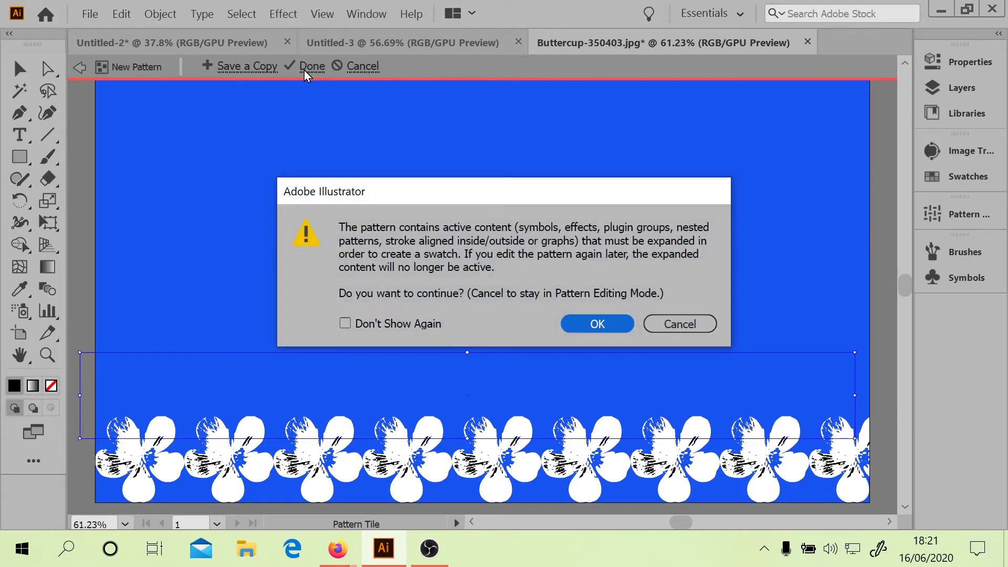
pyautogui.click(597, 328)
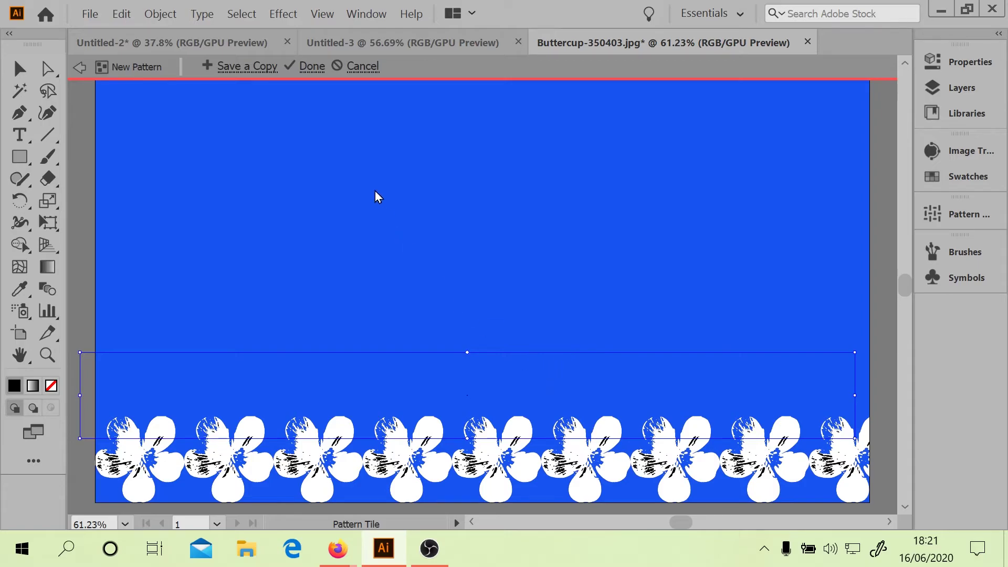
pyautogui.click(310, 65)
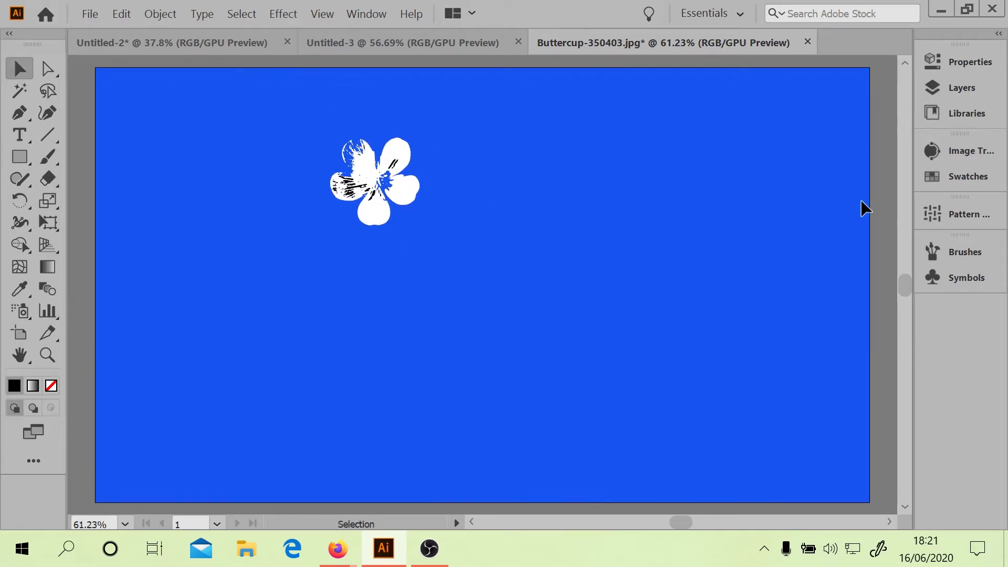
# Pick the new pattern swatch and try filling the blue background, then undo that fill.
pyautogui.click(956, 180)
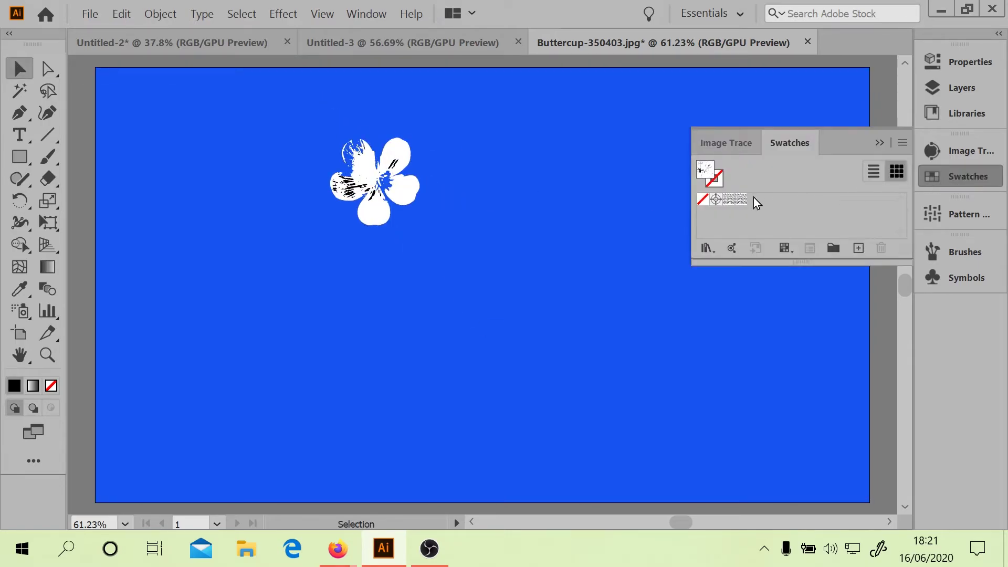
pyautogui.click(728, 201)
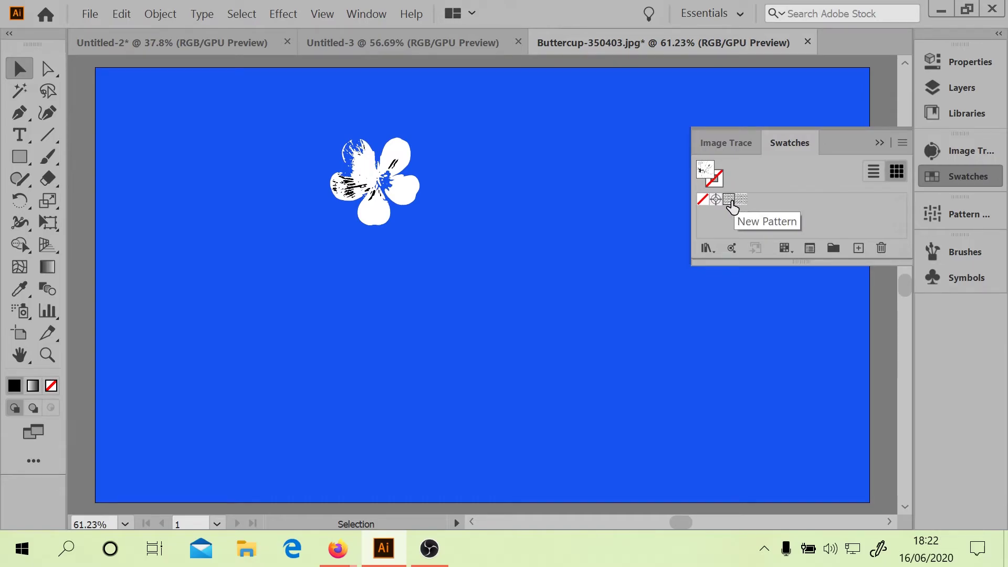
pyautogui.moveTo(741, 200); pyautogui.dragTo(350, 336)
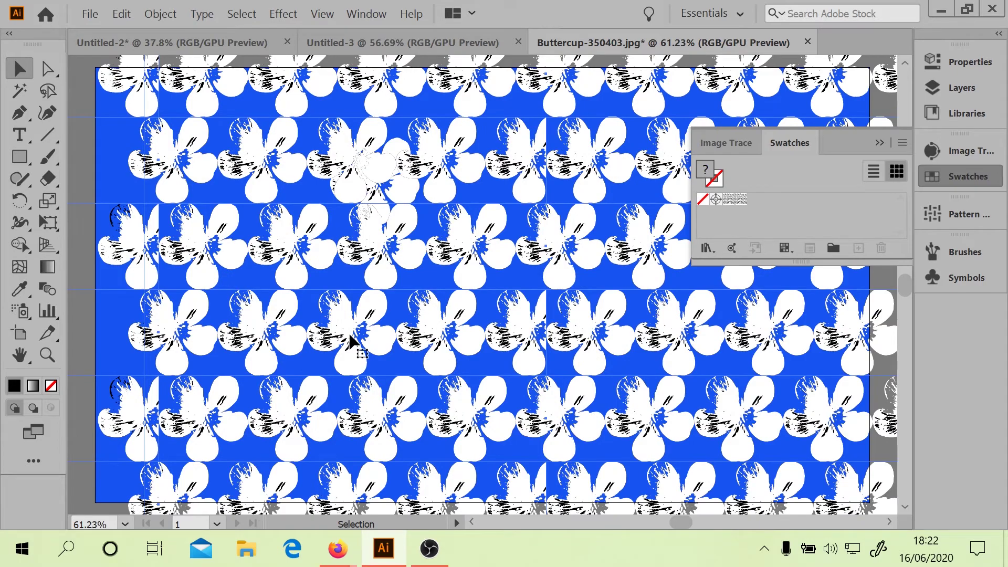
pyautogui.hotkey('ctrl', 'z')
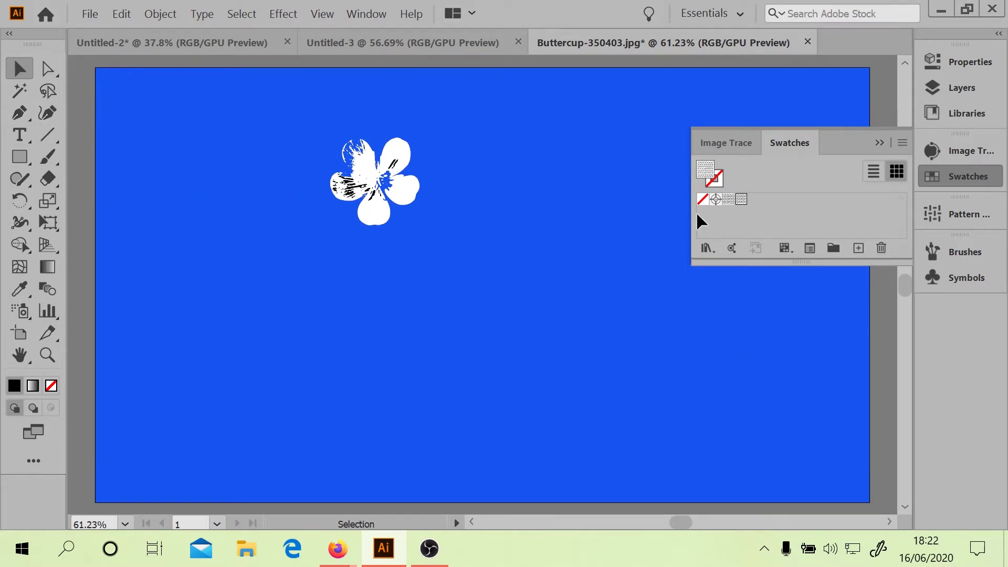
# Draw four pattern-filled rectangles: lower right, upper left, a narrow one, and a tall middle one.
pyautogui.click(18, 155)
pyautogui.moveTo(344, 259); pyautogui.dragTo(869, 497)
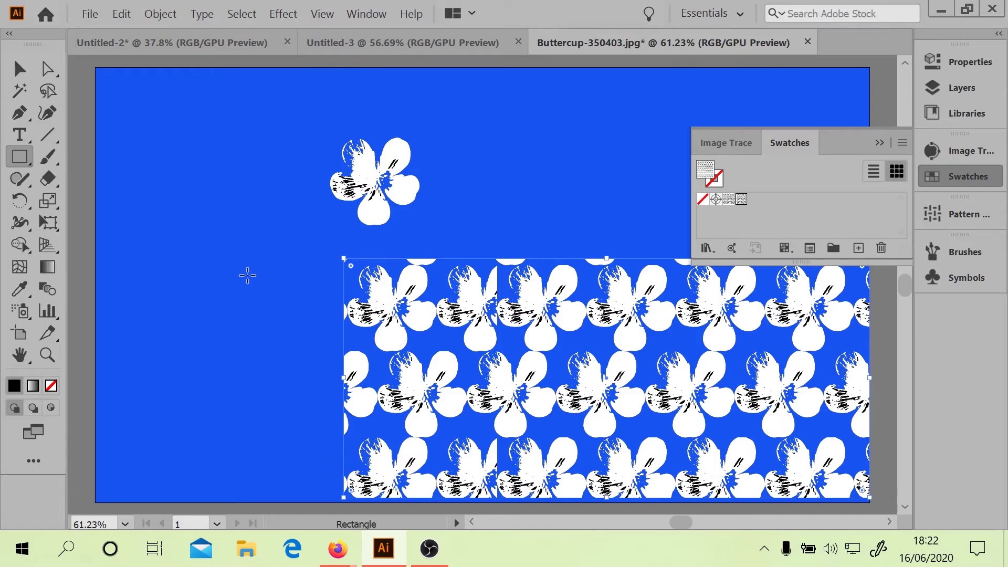
pyautogui.moveTo(105, 107); pyautogui.dragTo(319, 364)
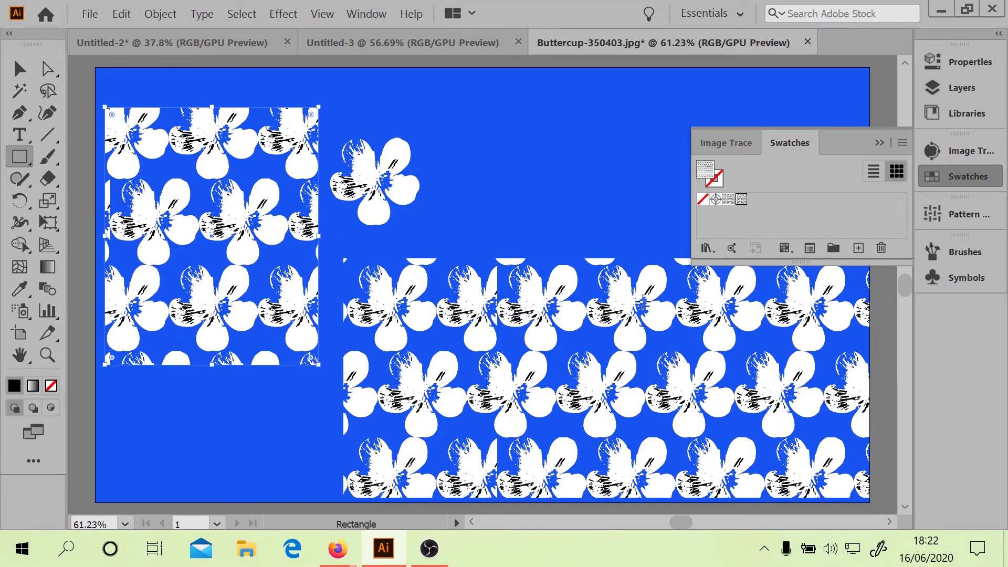
pyautogui.moveTo(497, 146); pyautogui.dragTo(519, 280)
pyautogui.moveTo(444, 124); pyautogui.dragTo(644, 436)
# Review the Buttercup pattern's options from the Swatches panel.
pyautogui.click(962, 223)
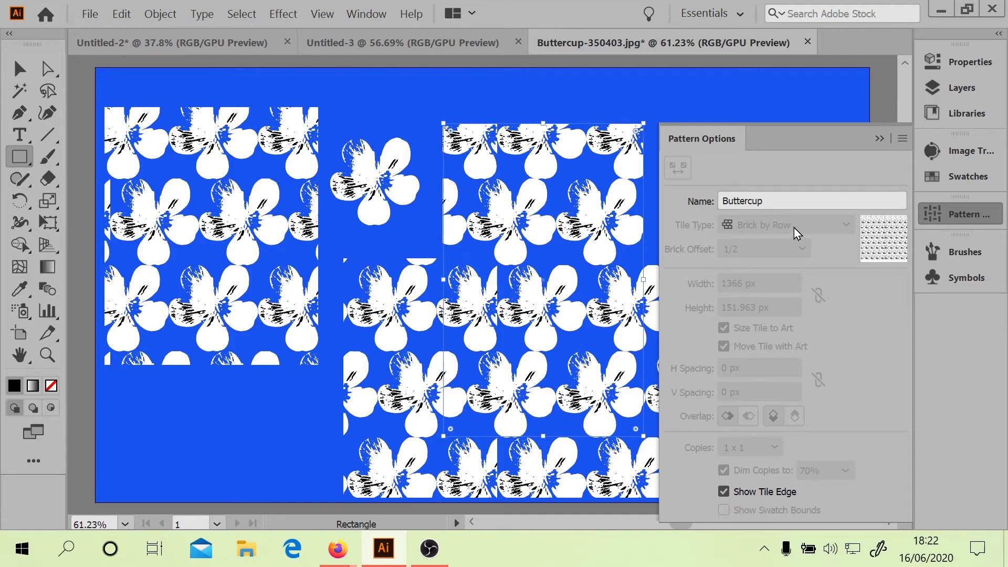
pyautogui.click(959, 175)
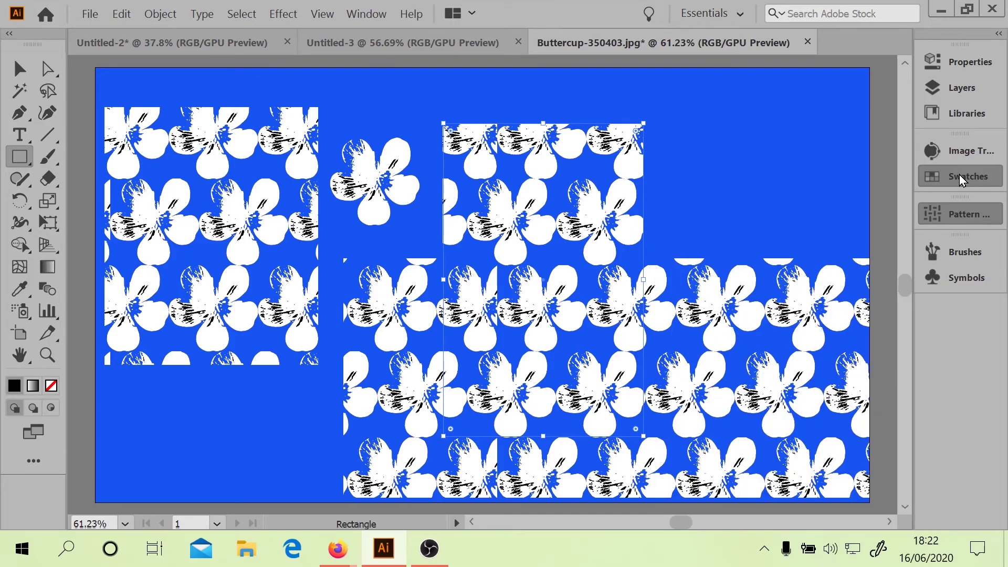
pyautogui.click(954, 214)
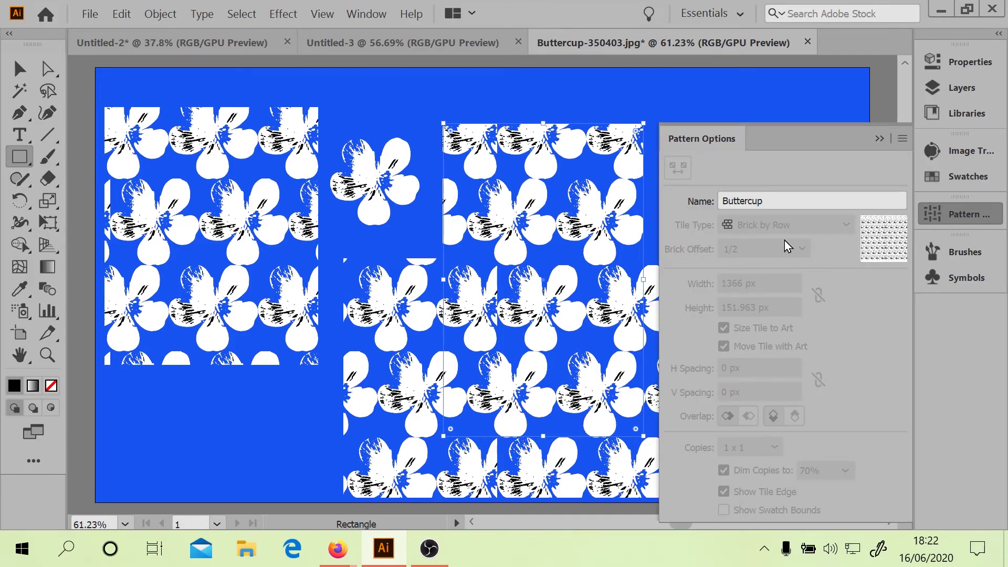
pyautogui.click(879, 139)
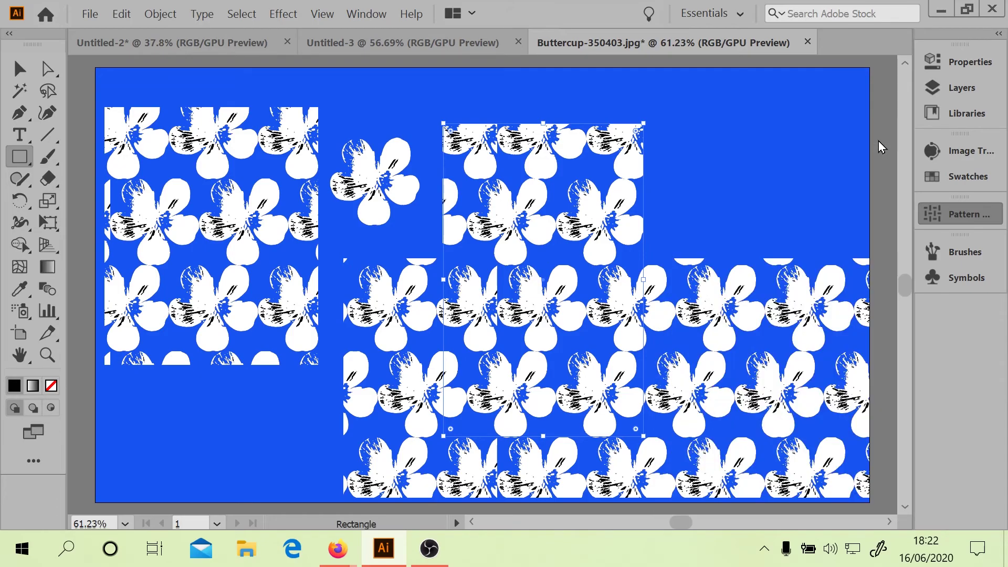